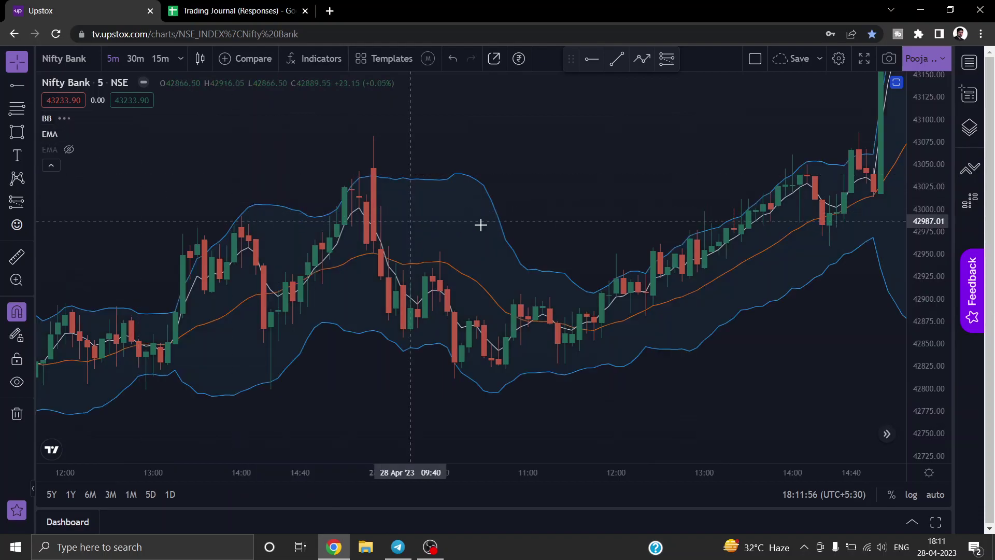
# - Hide the Bollinger Bands indicator on the 5-minute Nifty Bank chart
pyautogui.scroll(2, 662, 165)
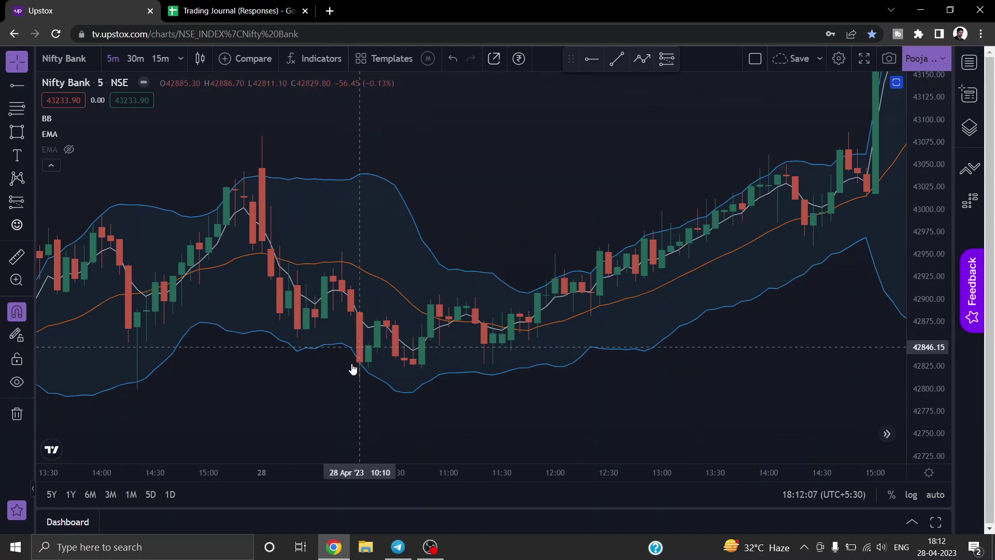
pyautogui.click(64, 118)
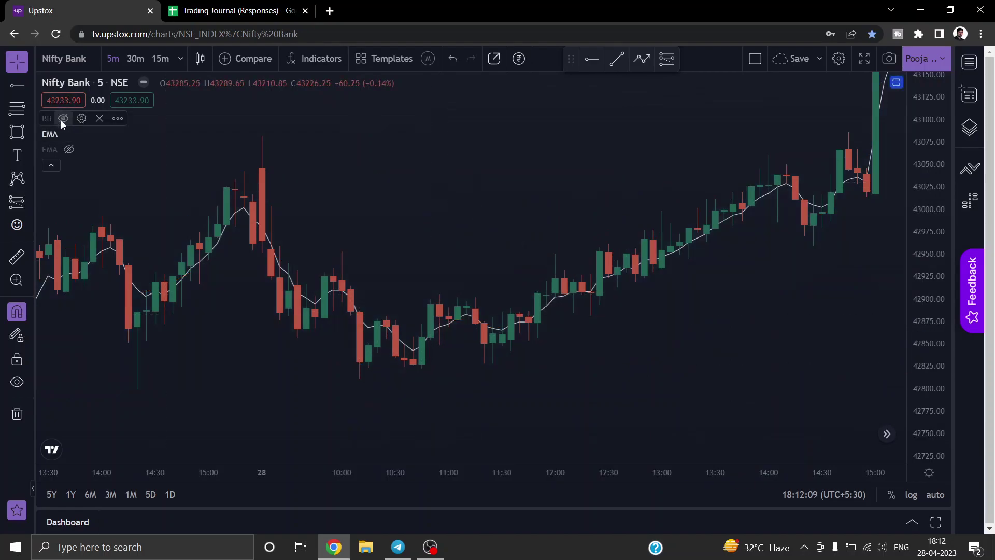
pyautogui.scroll(1, 382, 200)
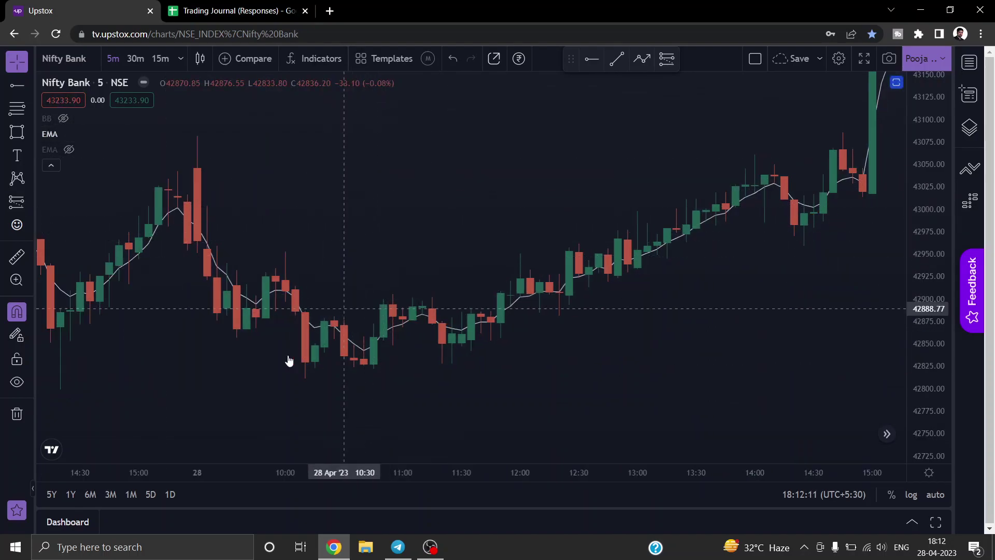
pyautogui.scroll(-3, 357, 368)
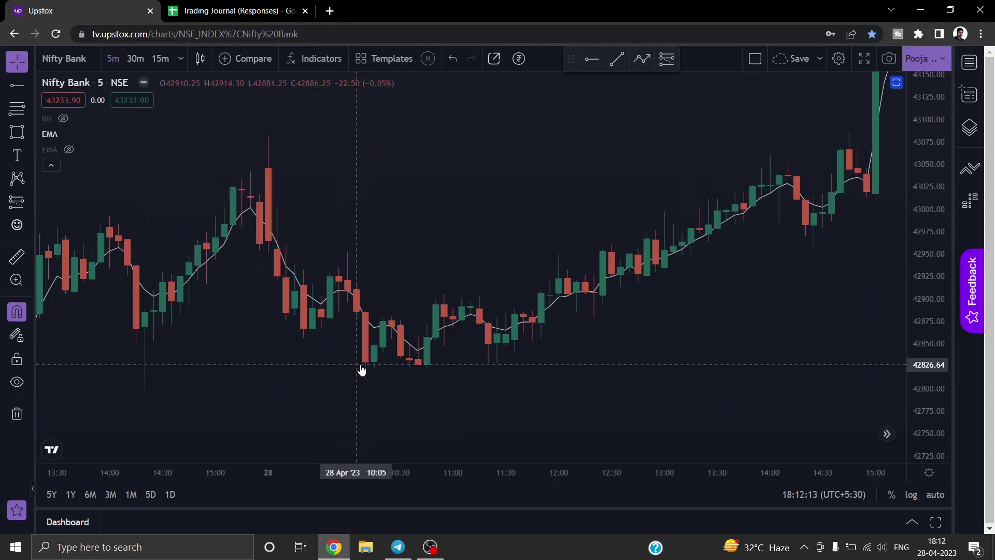
pyautogui.scroll(-3, 516, 200)
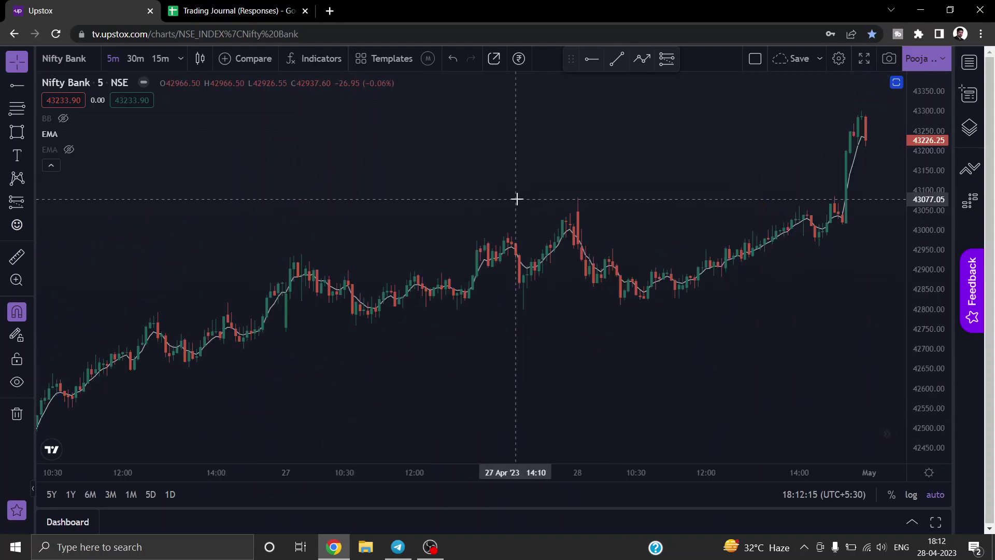
pyautogui.scroll(-2, 527, 202)
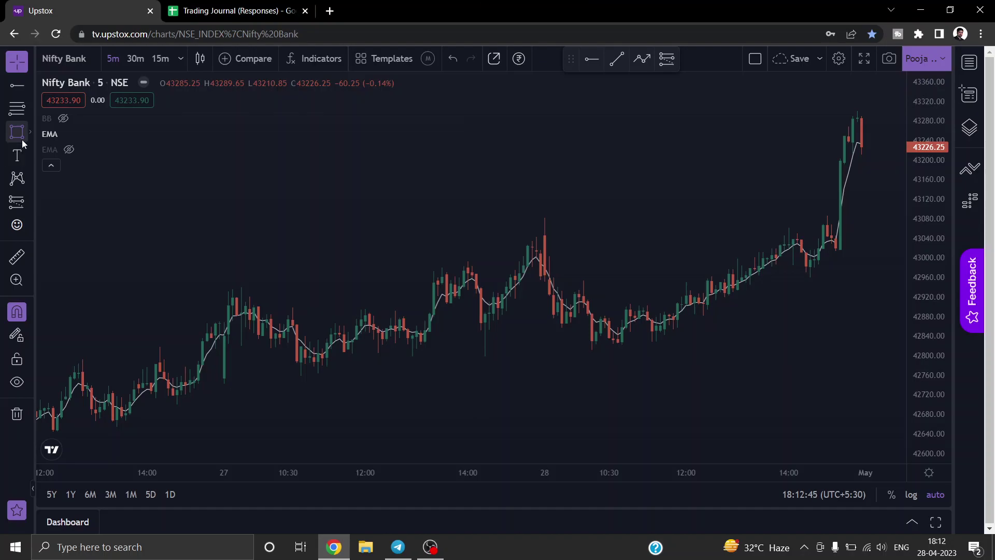
# - Switch to the Trading Journal spreadsheet and review the recorded trades in the Form Responses 1 sheet
pyautogui.click(234, 11)
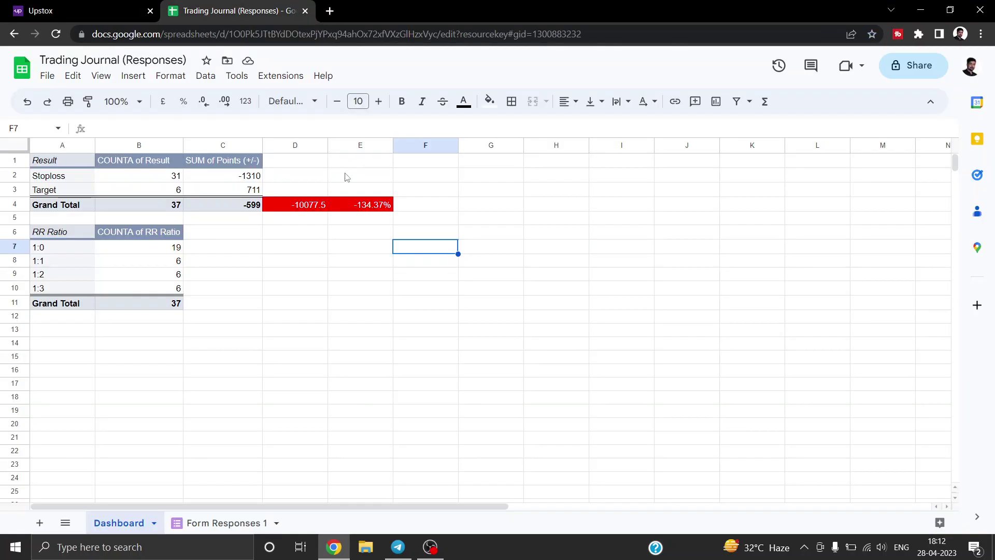
pyautogui.click(255, 288)
pyautogui.hotkey('ctrl', 'shift', 'pagedown')
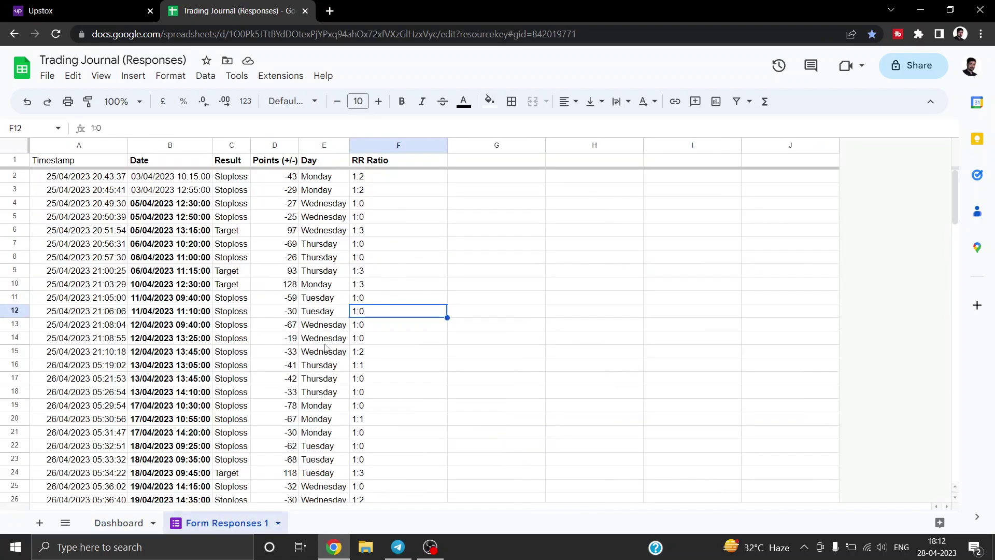
pyautogui.click(234, 339)
pyautogui.scroll(-10, 233, 331)
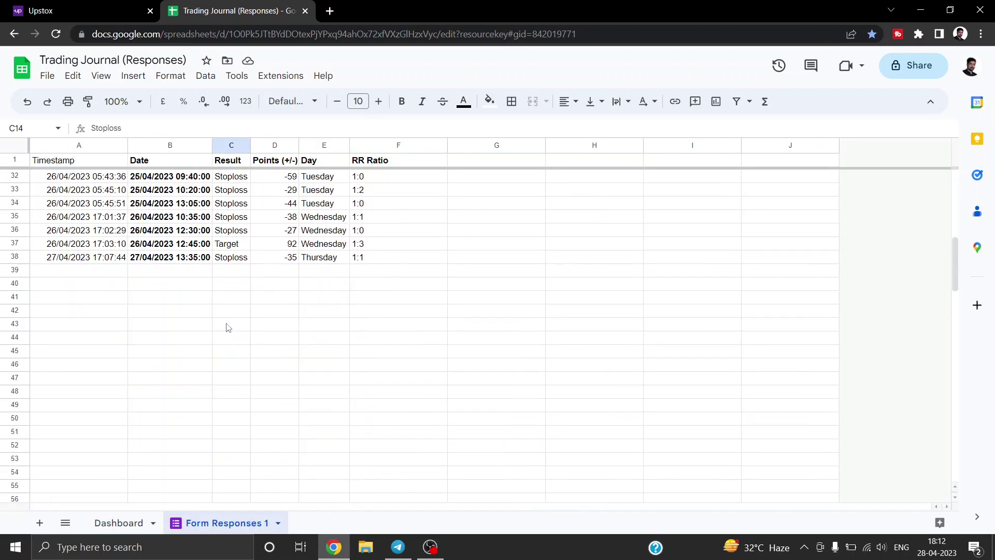
pyautogui.scroll(10, 212, 337)
pyautogui.scroll(-8, 218, 333)
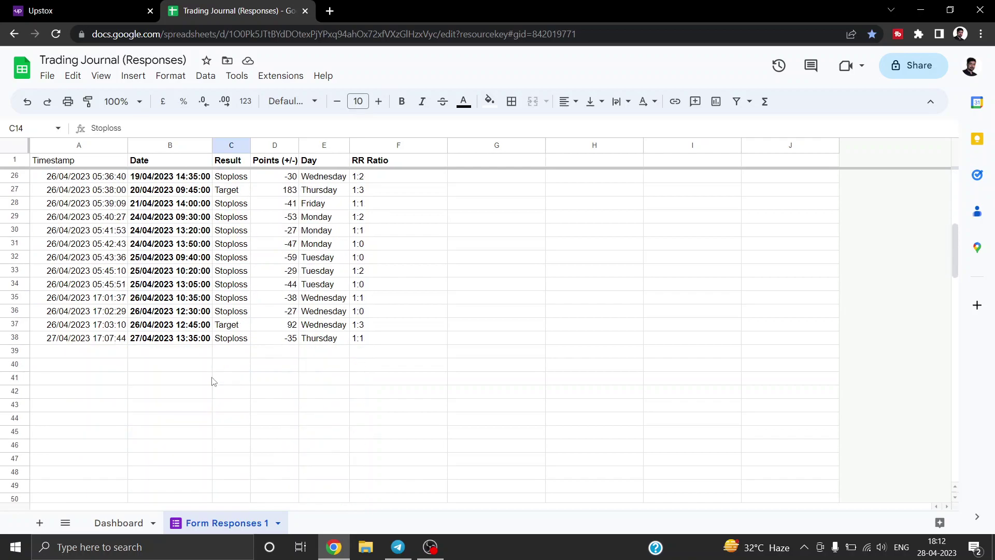
# - Return to the Dashboard sheet and set its zoom level to 150%
pyautogui.click(127, 525)
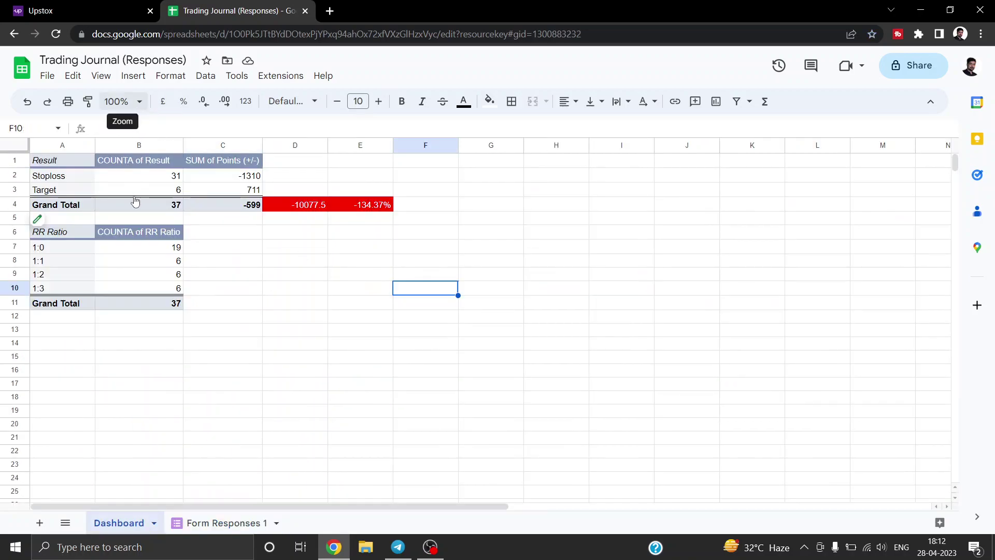
pyautogui.click(140, 103)
pyautogui.click(121, 227)
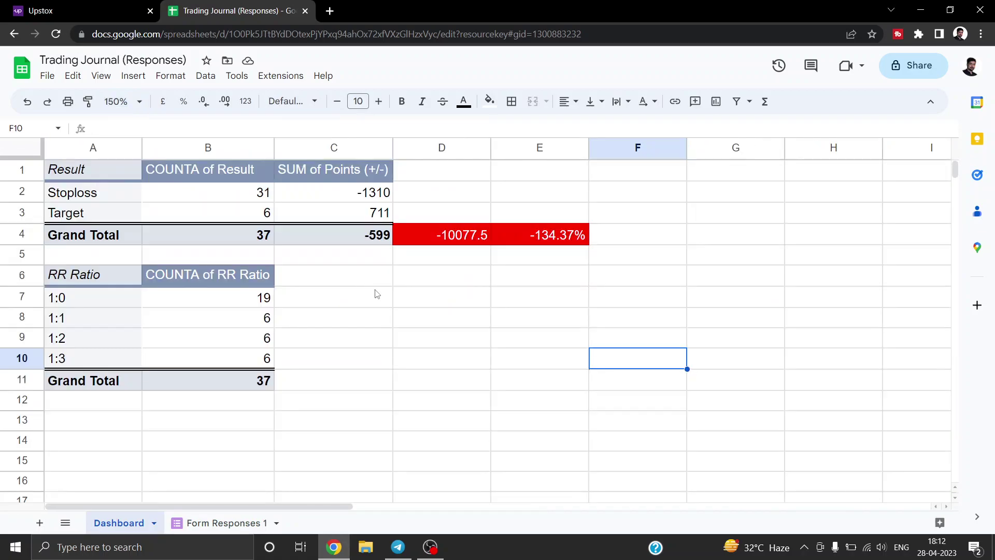
# - Examine the grand total, target and stoploss counts in the Result summary table
pyautogui.click(375, 294)
pyautogui.click(243, 241)
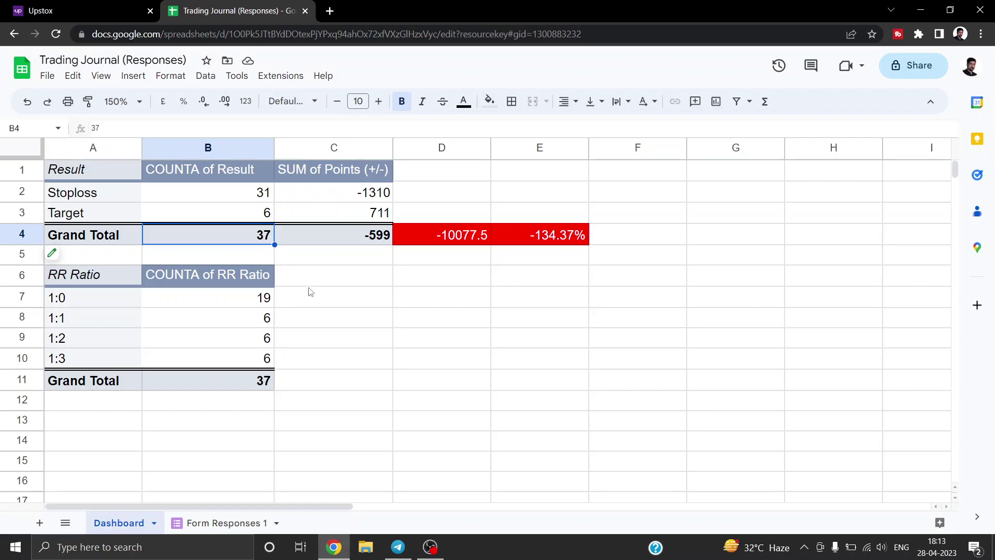
pyautogui.click(255, 216)
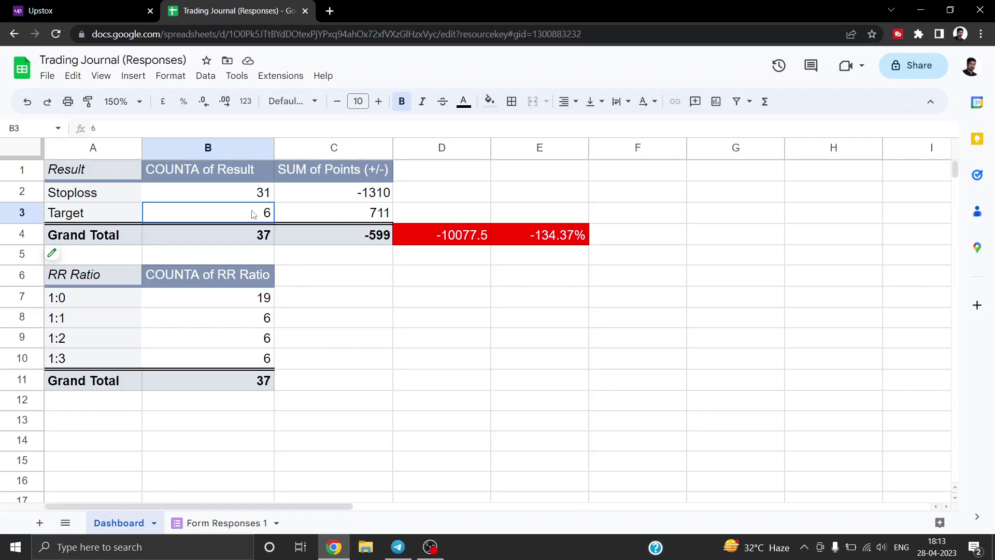
pyautogui.click(240, 199)
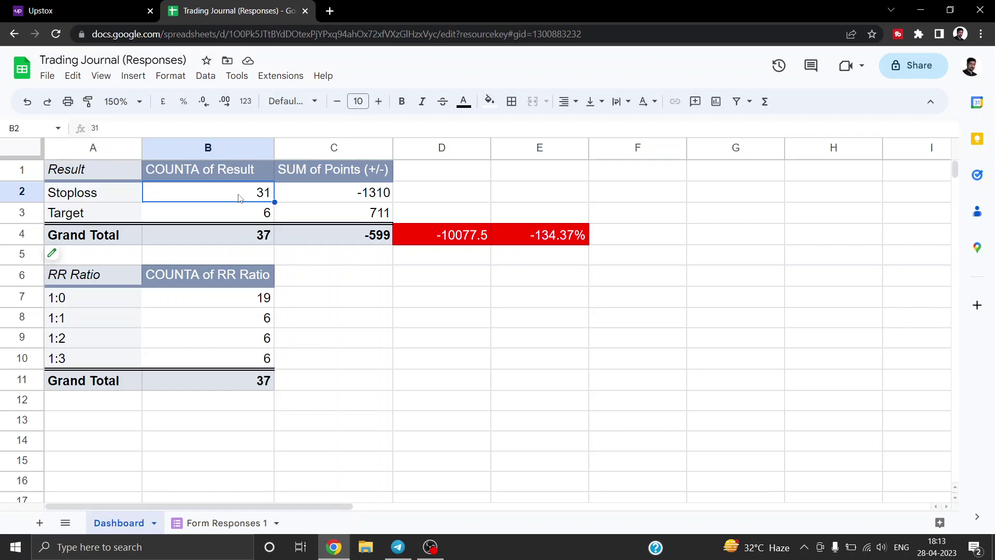
pyautogui.click(351, 305)
pyautogui.click(337, 366)
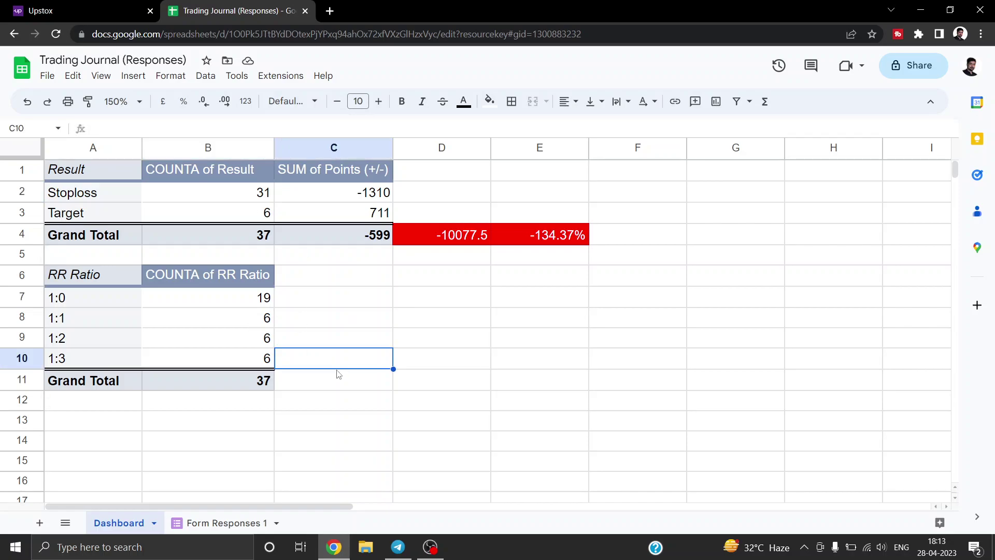
pyautogui.click(349, 324)
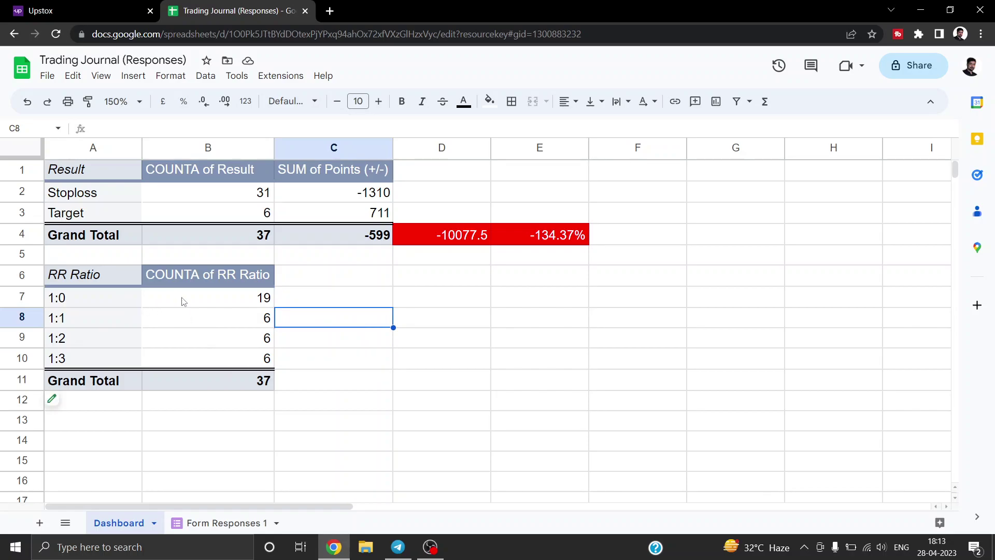
# - Enter the note "Stoploss" in C7, beside the count for the 1:0 RR ratio
pyautogui.click(159, 303)
pyautogui.click(291, 305)
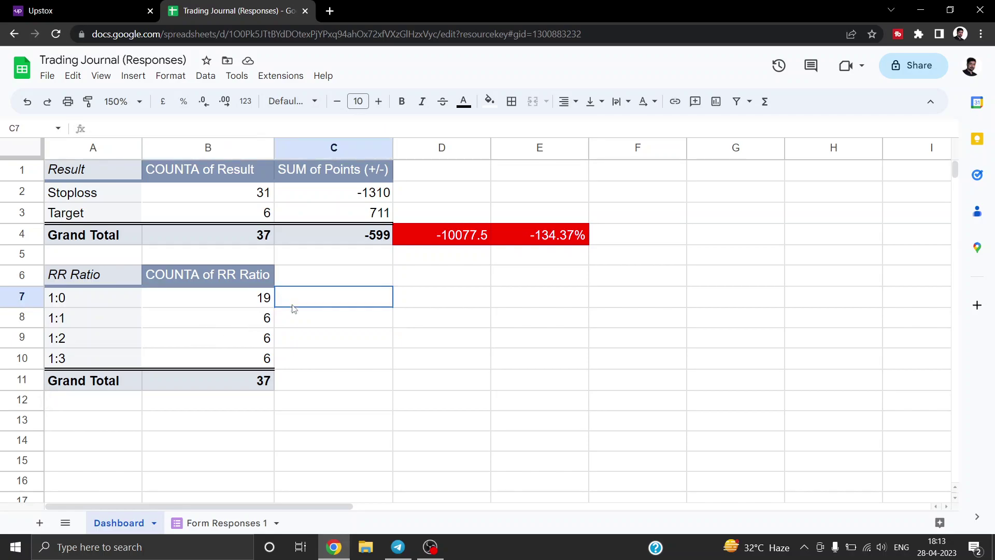
pyautogui.write('Stoploss')
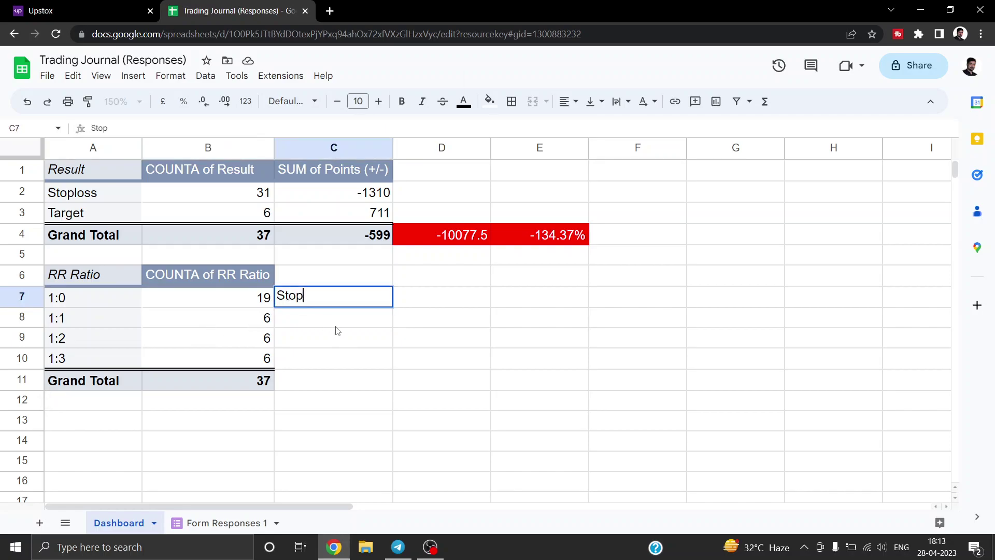
pyautogui.press('Return')
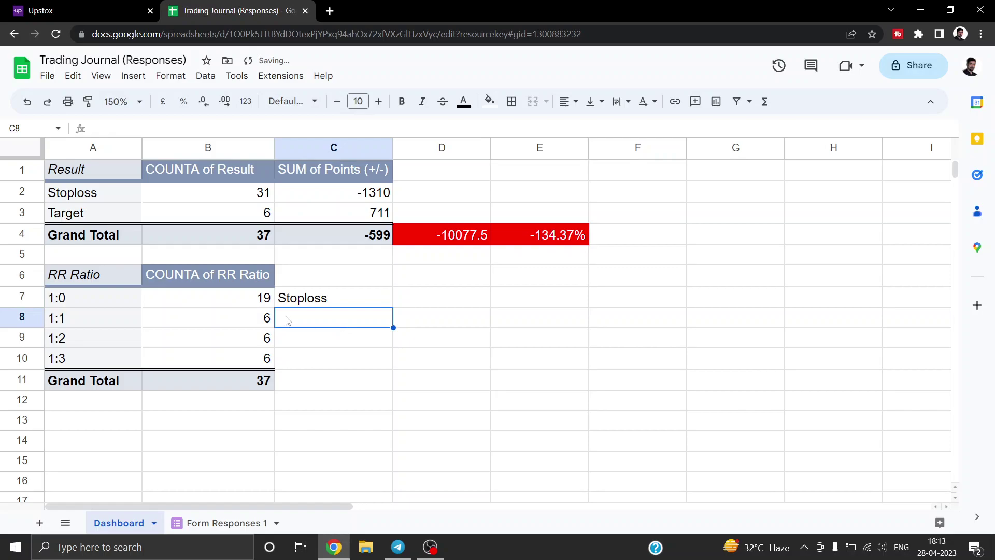
# - Examine the 1:1, 1:2 and 1:3 entries in the RR Ratio table
pyautogui.click(115, 327)
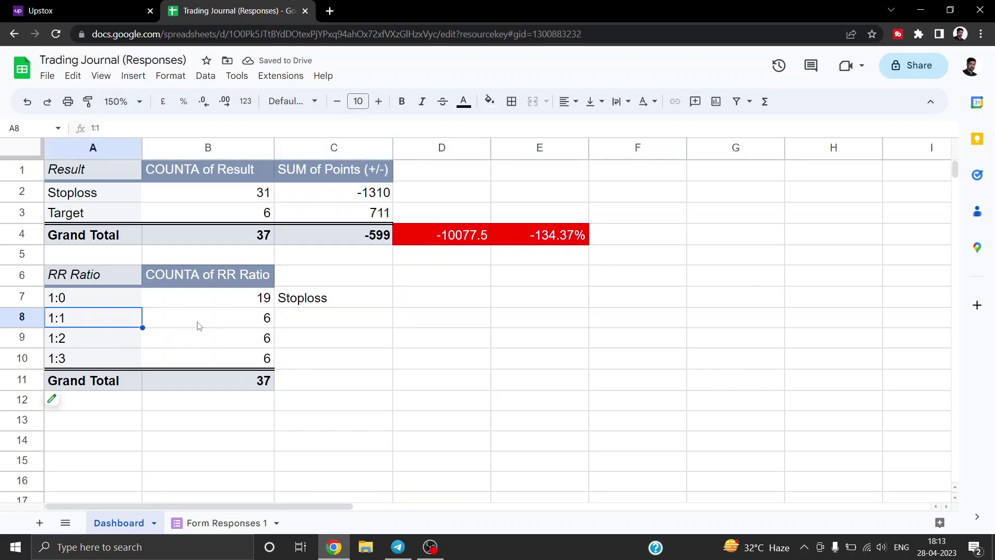
pyautogui.click(200, 326)
pyautogui.click(304, 321)
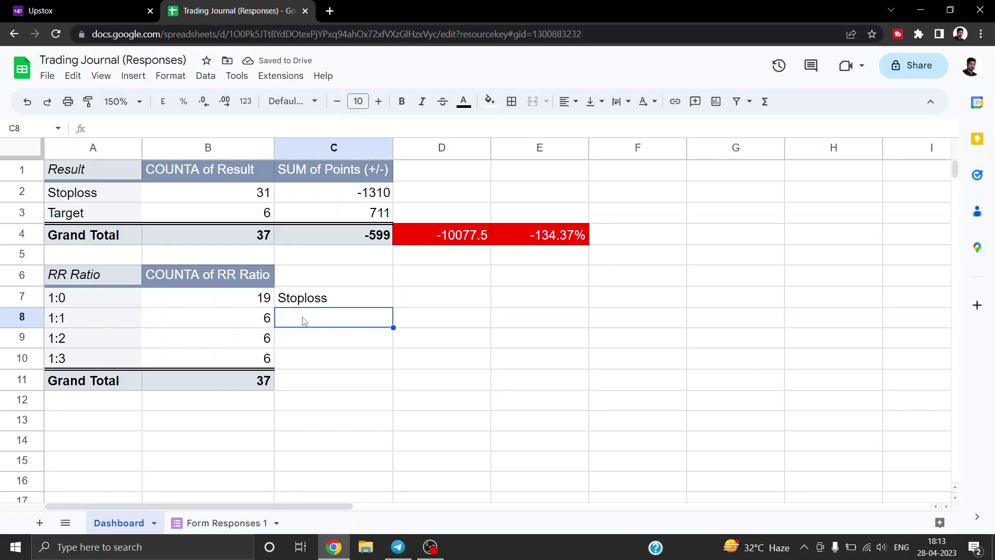
pyautogui.click(231, 321)
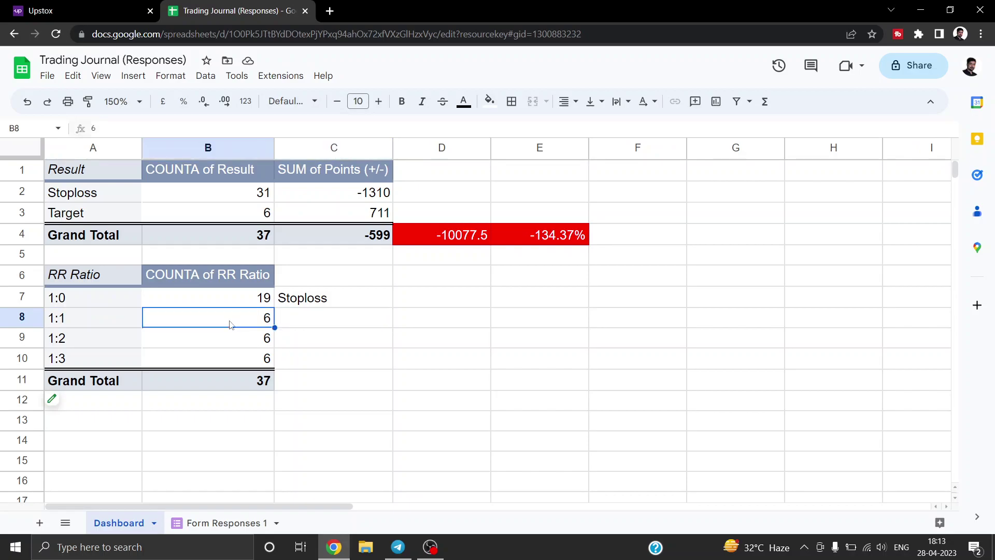
pyautogui.click(128, 345)
pyautogui.click(120, 361)
pyautogui.click(123, 324)
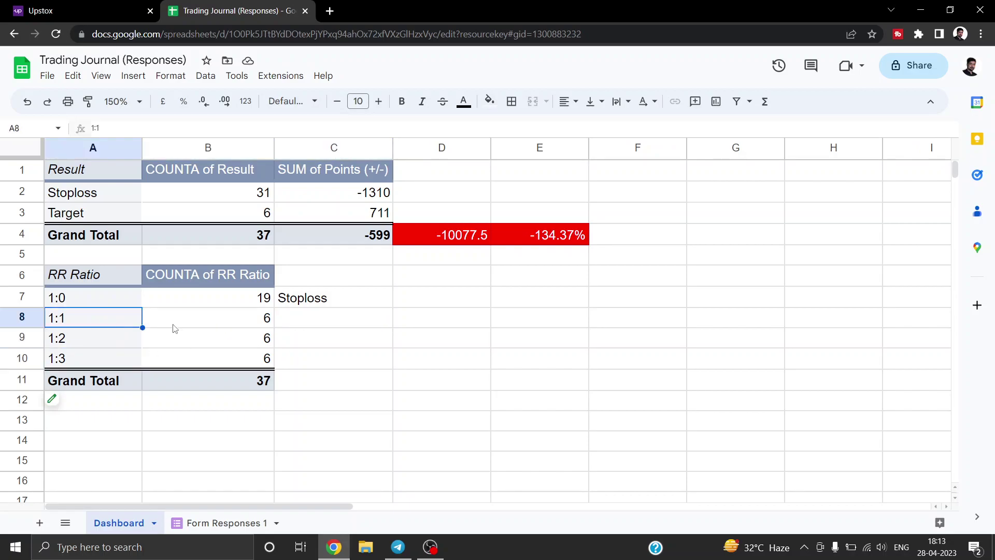
# - Enter 18 in C8, beside the count for the 1:1 RR ratio
pyautogui.click(302, 320)
pyautogui.write('18 Tra')
pyautogui.press('BackSpace')
pyautogui.press('BackSpace')
pyautogui.press('BackSpace')
pyautogui.press('BackSpace')
pyautogui.press('Return')
pyautogui.press('Up')
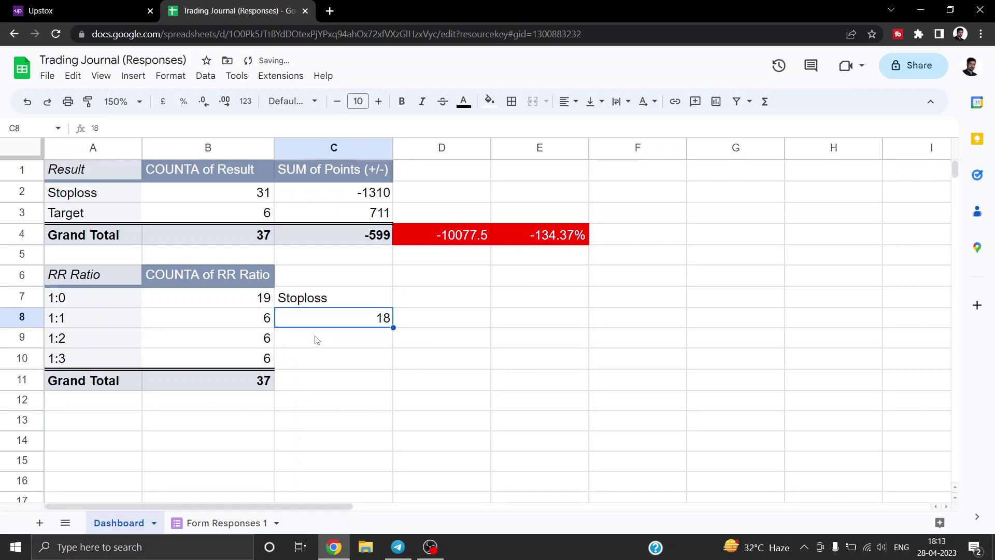
# - Review the 1:0 and 1:1 rows of the RR Ratio table together with the notes beside them
pyautogui.press('Right')
pyautogui.press('Up')
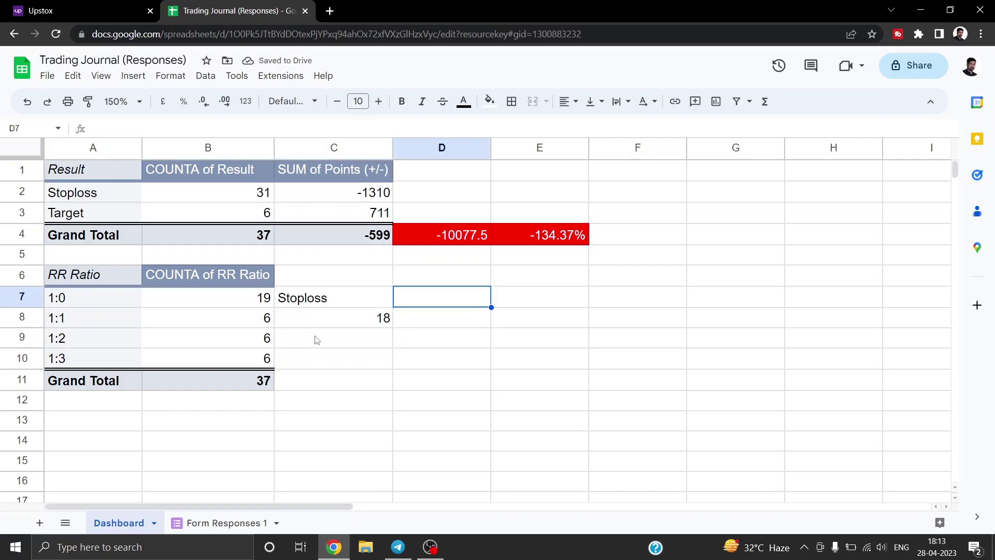
pyautogui.press('Left')
pyautogui.press('Left')
pyautogui.press('Right')
pyautogui.press('Right')
pyautogui.press('Down')
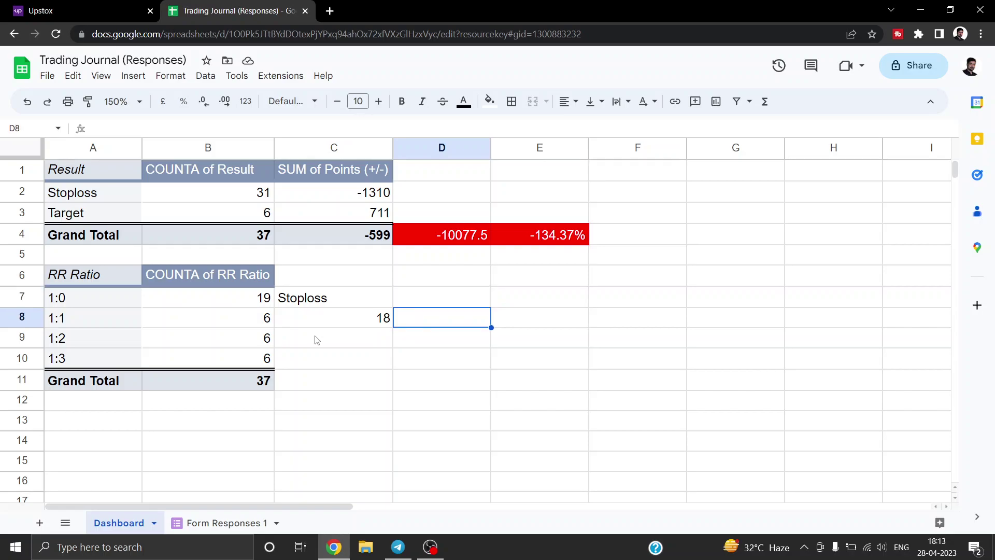
pyautogui.press('Left')
pyautogui.press('Up')
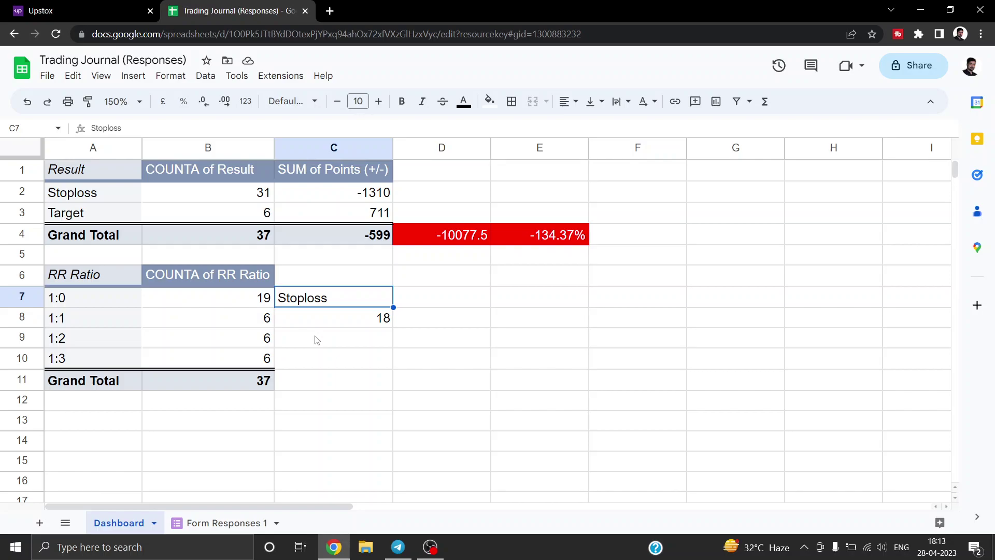
# - Compare the trade counts of the 1:1, 1:2 and 1:3 rows in the RR Ratio table
pyautogui.press('Down')
pyautogui.press('Down')
pyautogui.press('Down')
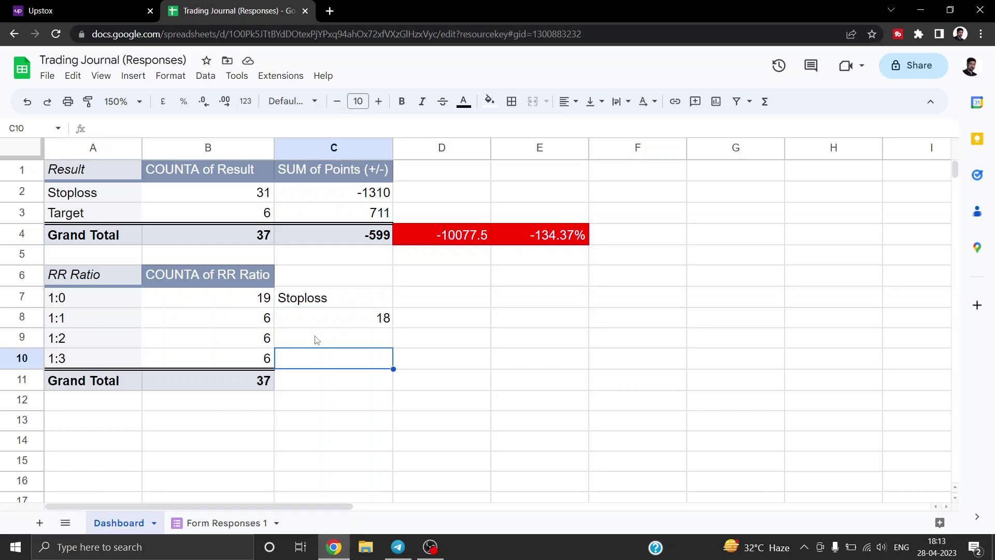
pyautogui.press('Left')
pyautogui.press('Up')
pyautogui.press('Left')
pyautogui.press('Right')
pyautogui.press('Right')
pyautogui.press('Left')
pyautogui.press('Up')
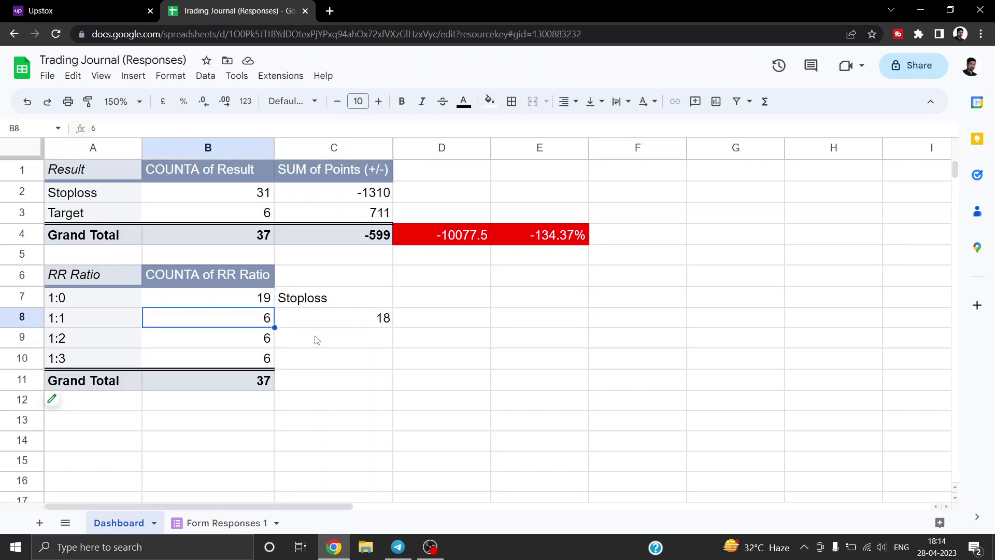
pyautogui.press('Down')
pyautogui.press('Down')
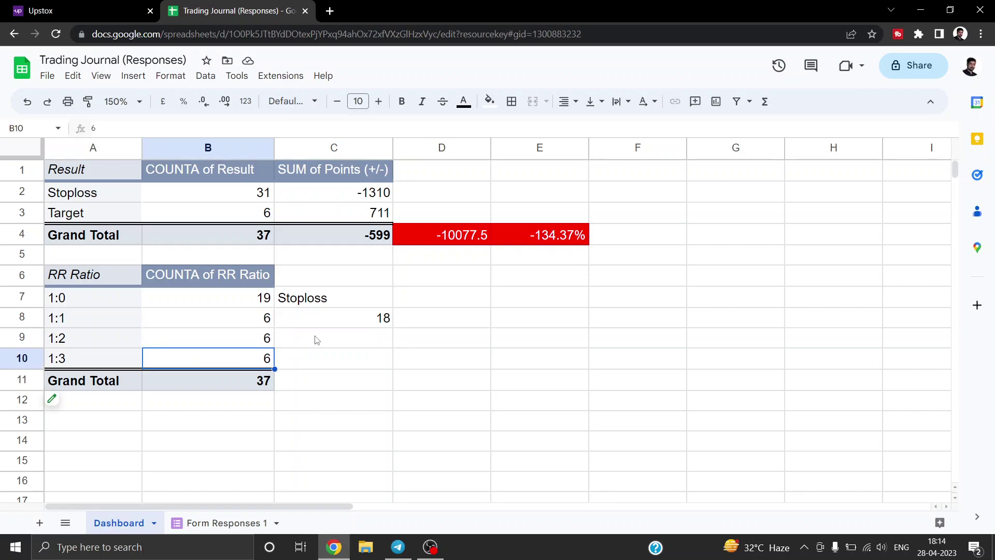
pyautogui.press('Up')
pyautogui.press('Up')
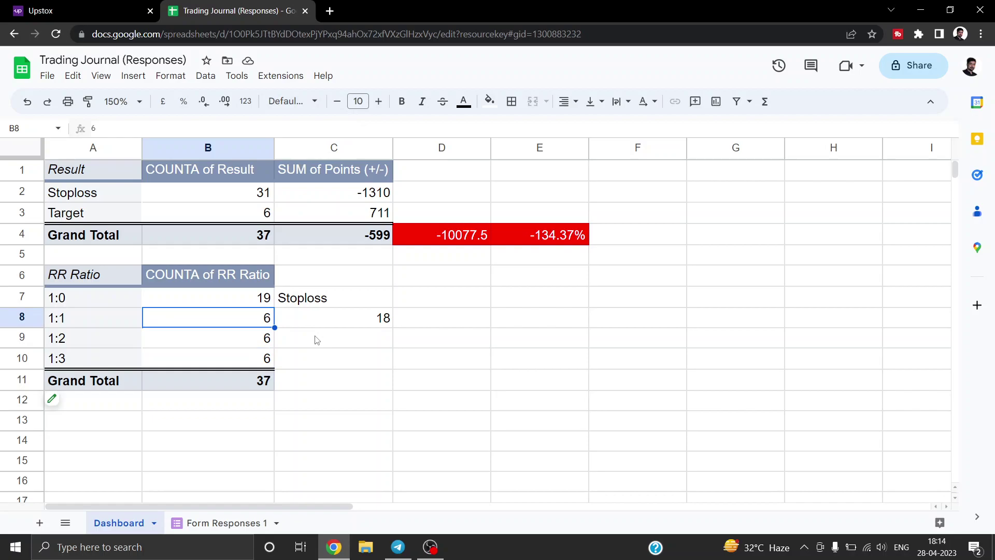
# - Enter 12 in C9 and 24 in D9, beside the count for the 1:2 RR ratio
pyautogui.press('Down')
pyautogui.press('Right')
pyautogui.write('12')
pyautogui.press('Return')
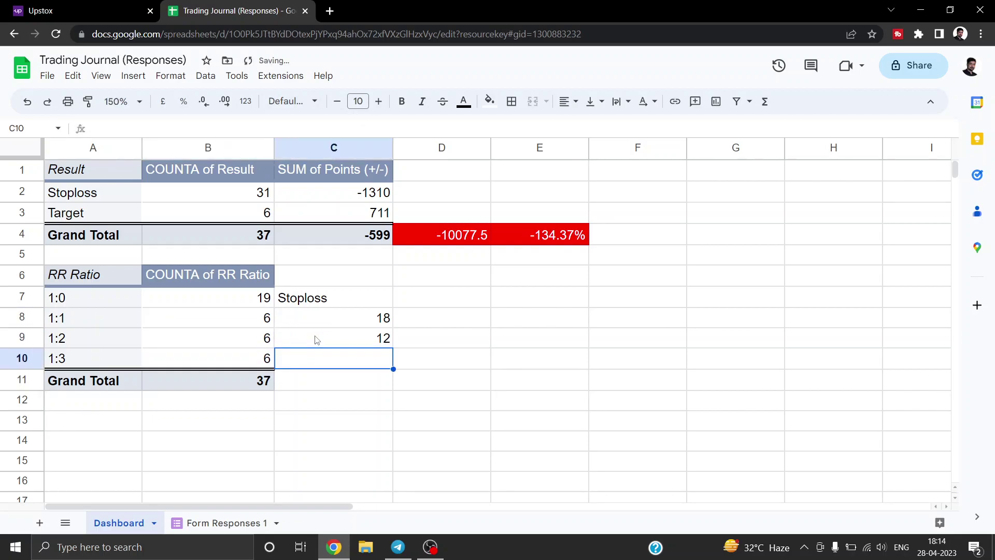
pyautogui.press('Up')
pyautogui.press('Right')
pyautogui.write('24')
pyautogui.press('Return')
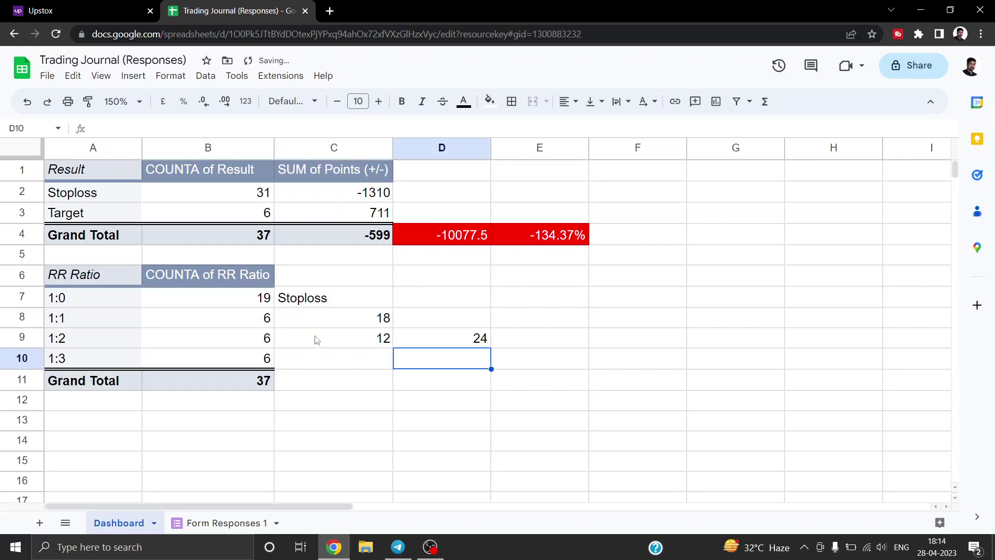
# - Check the 1:2 row's count against the figures entered beside it
pyautogui.press('Up')
pyautogui.press('Left')
pyautogui.press('Left')
pyautogui.press('Right')
pyautogui.press('Left')
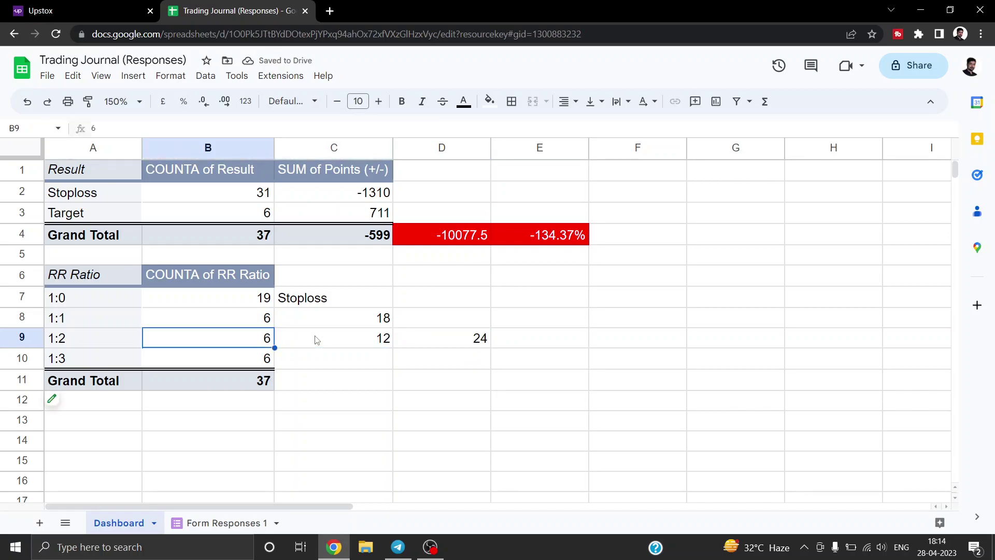
# - Compare the 1:2 row's count and notes with the 1:0 row's count in the RR Ratio table
pyautogui.press('Left')
pyautogui.press('Right')
pyautogui.press('Right')
pyautogui.press('Right')
pyautogui.press('Up')
pyautogui.press('Up')
pyautogui.press('Left')
pyautogui.press('Left')
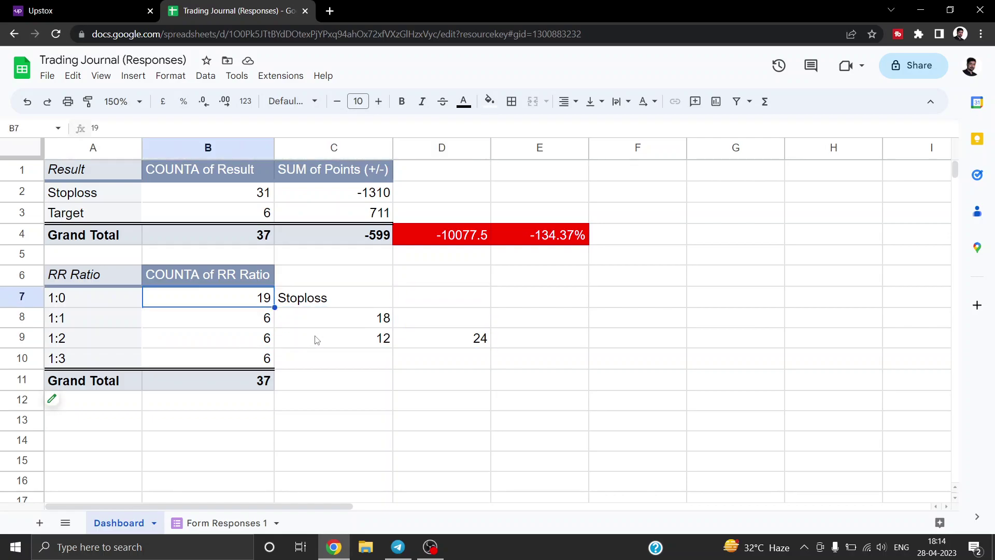
pyautogui.press('Down')
pyautogui.press('Down')
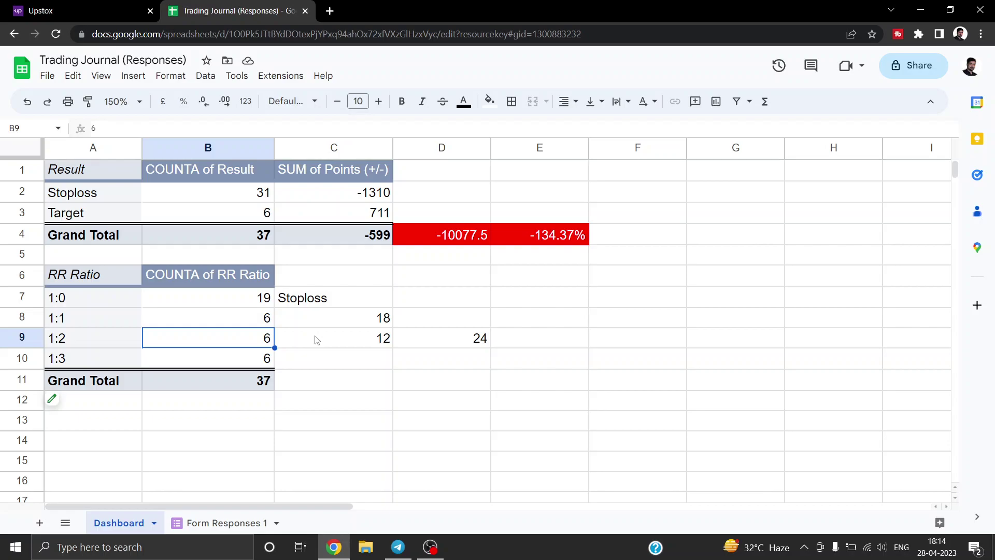
# - Review the figures noted beside the 1:2 and 1:1 rows of the RR Ratio table
pyautogui.press('Right')
pyautogui.press('Right')
pyautogui.press('Right')
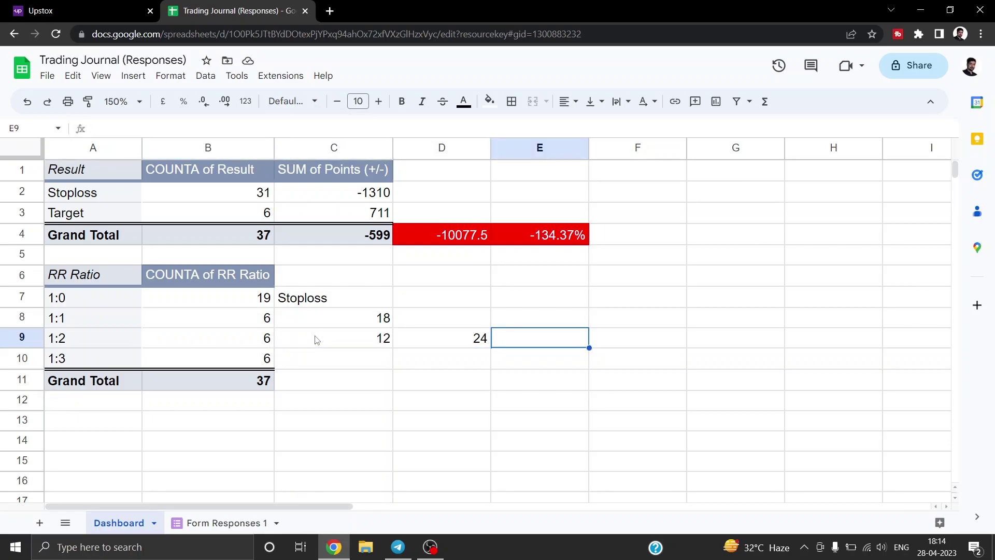
pyautogui.press('Left')
pyautogui.press('Right')
pyautogui.press('Right')
pyautogui.press('Left')
pyautogui.press('Left')
pyautogui.press('Left')
pyautogui.press('Up')
pyautogui.press('Right')
pyautogui.press('Right')
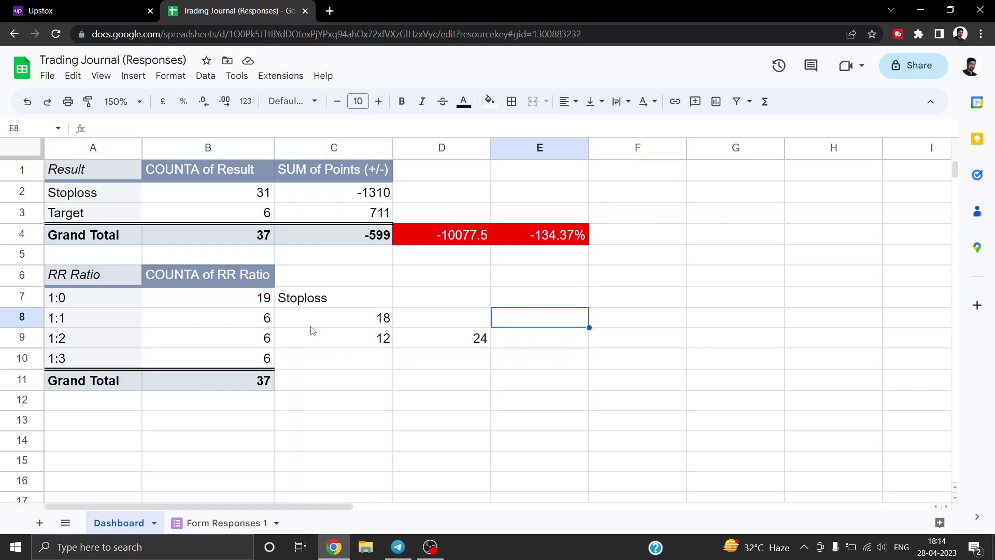
# - Calculate 37-12 with a formula in E9, beside the figures of the 1:2 row
pyautogui.press('Down')
pyautogui.write('=')
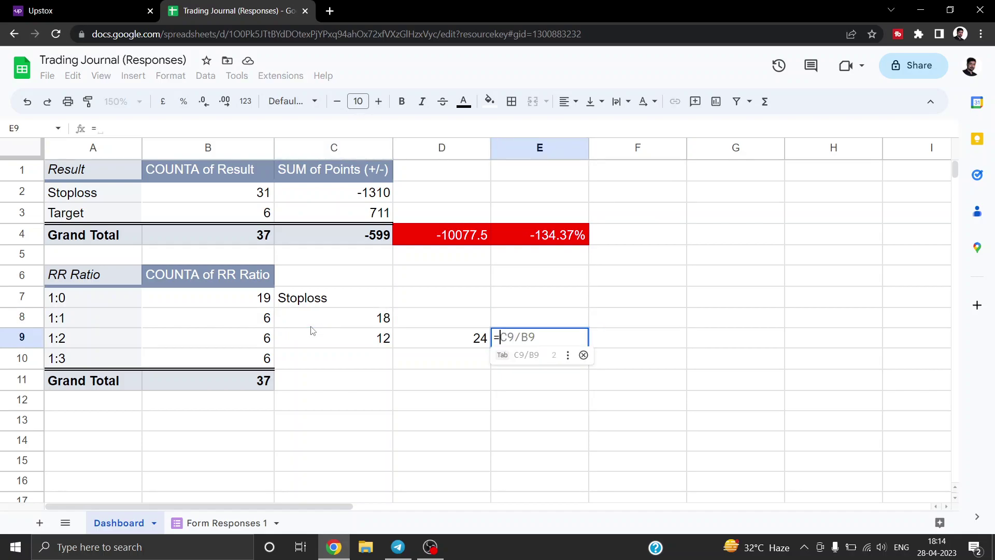
pyautogui.write('37-12')
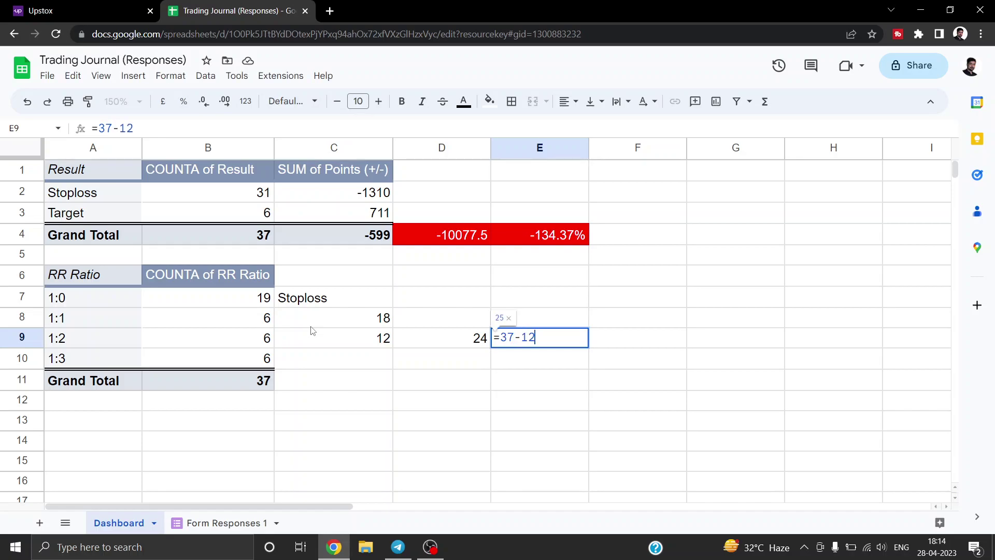
pyautogui.press('Return')
pyautogui.press('Up')
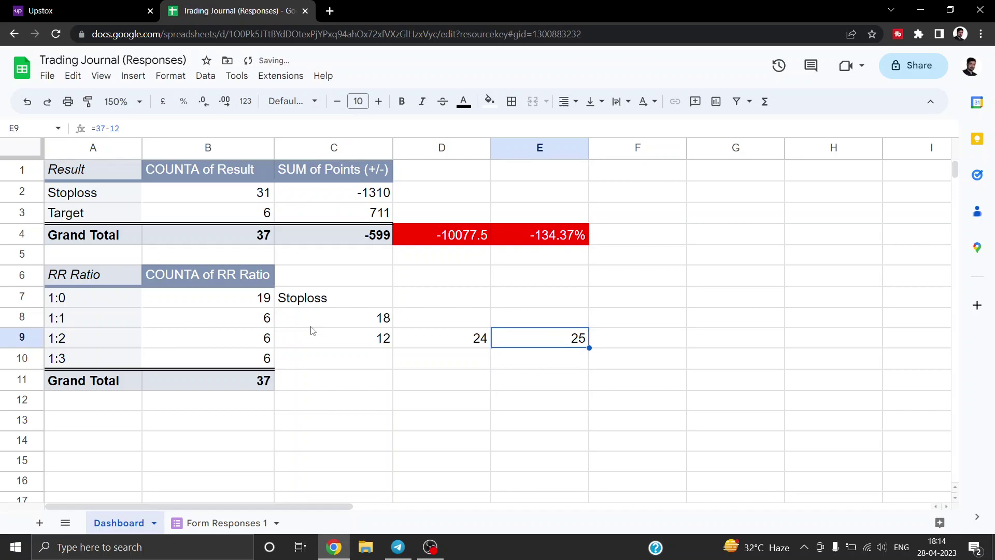
pyautogui.press('Left')
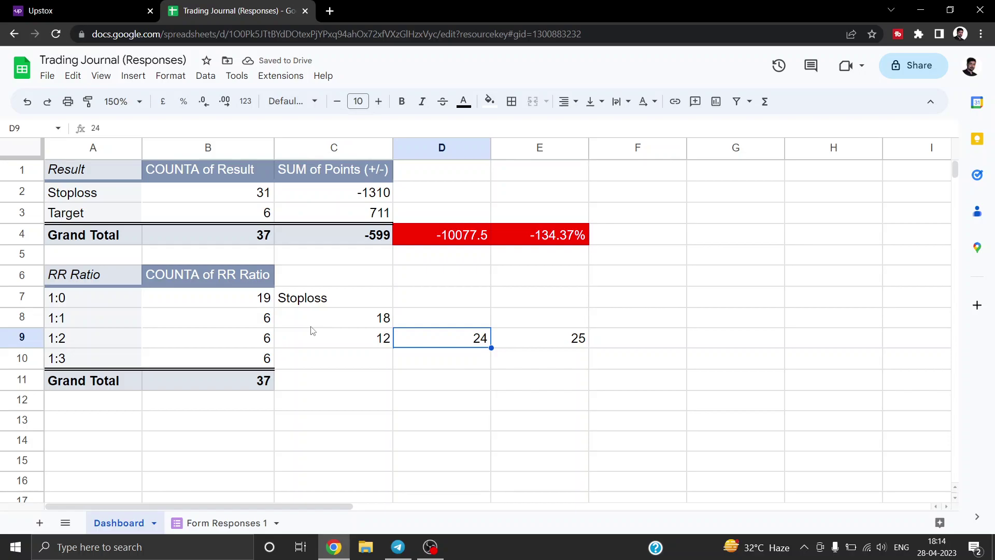
pyautogui.press('Right')
pyautogui.press('Left')
pyautogui.press('Left')
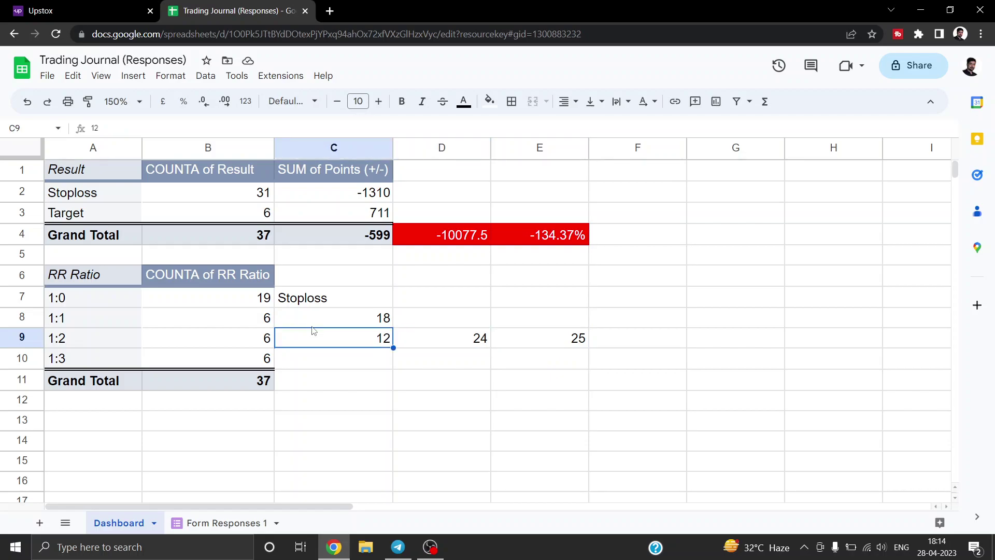
# - Enter 6 in C10 and 18 in D10, beside the count for the 1:3 RR ratio
pyautogui.press('Down')
pyautogui.press('Right')
pyautogui.press('Left')
pyautogui.write('6')
pyautogui.press('Return')
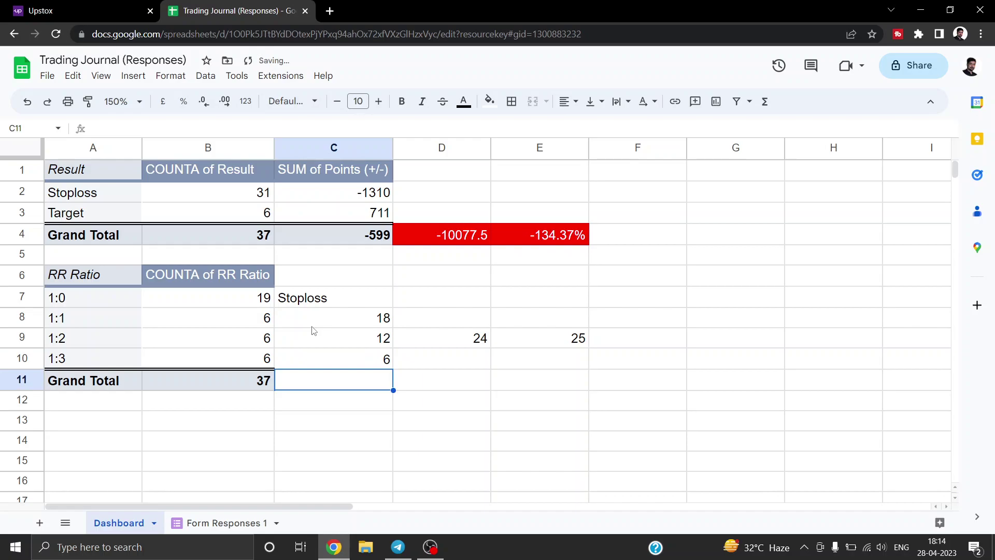
pyautogui.press('Up')
pyautogui.press('Right')
pyautogui.write('18')
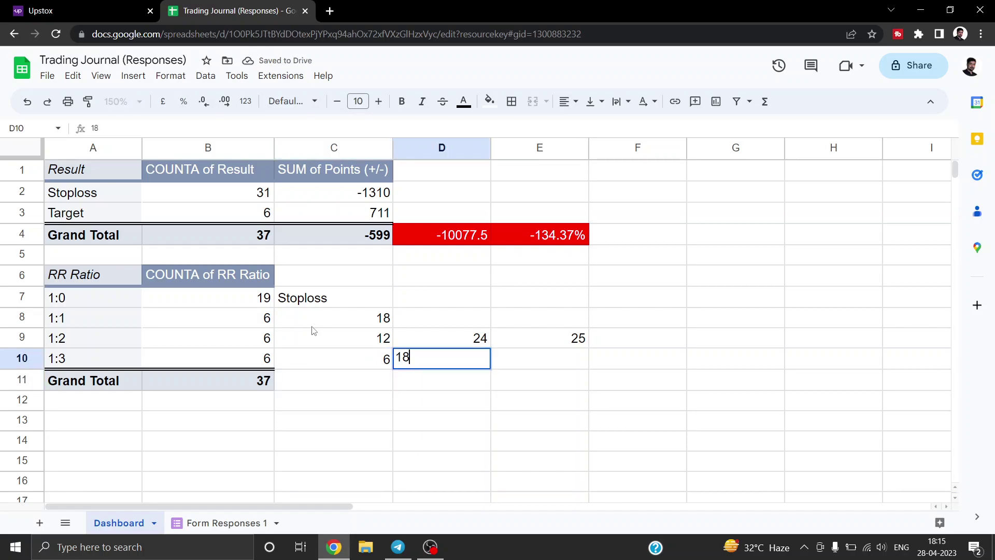
pyautogui.press('Return')
# - Enter 31 in E10 to complete the figures noted beside the 1:3 RR ratio
pyautogui.press('Up')
pyautogui.press('Right')
pyautogui.press('Left')
pyautogui.press('Right')
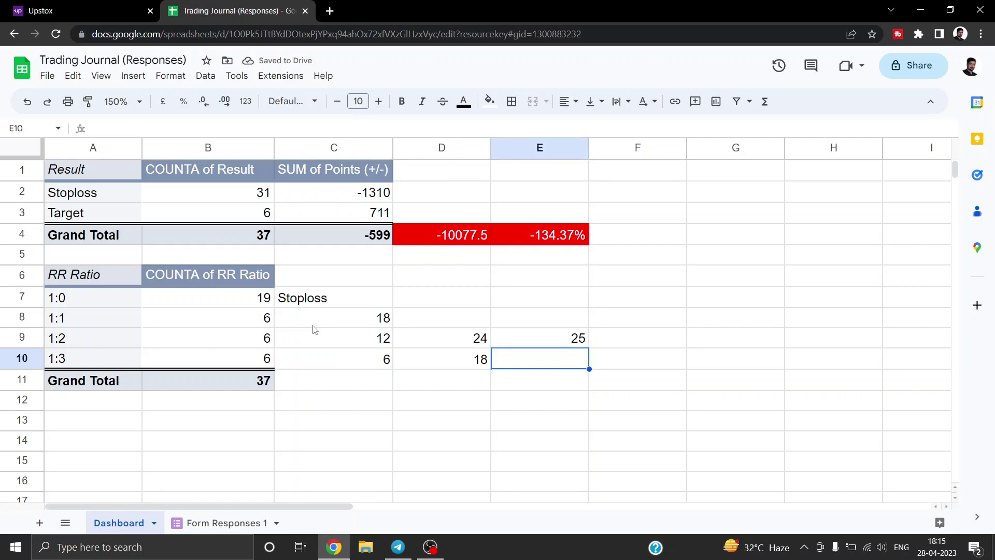
pyautogui.write('31')
pyautogui.press('Return')
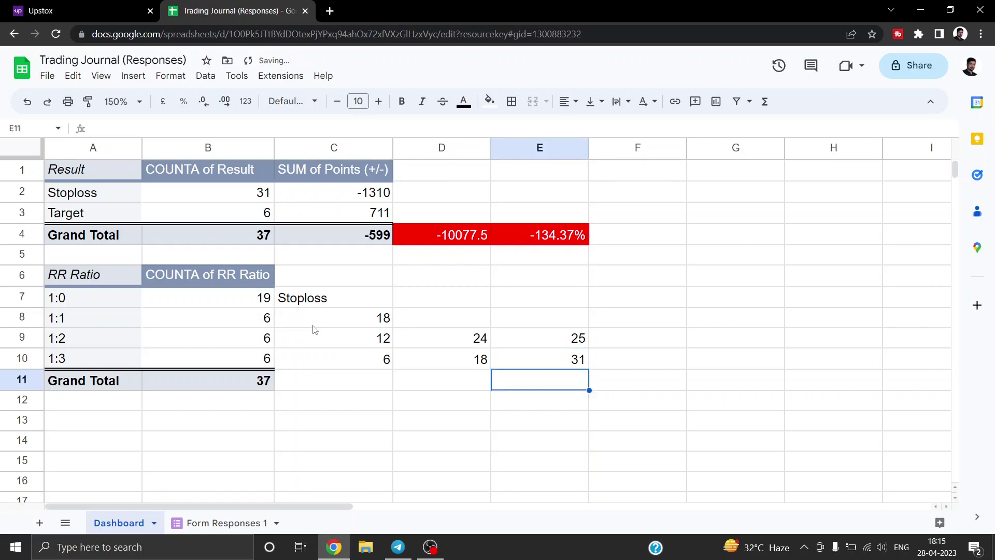
pyautogui.press('Up')
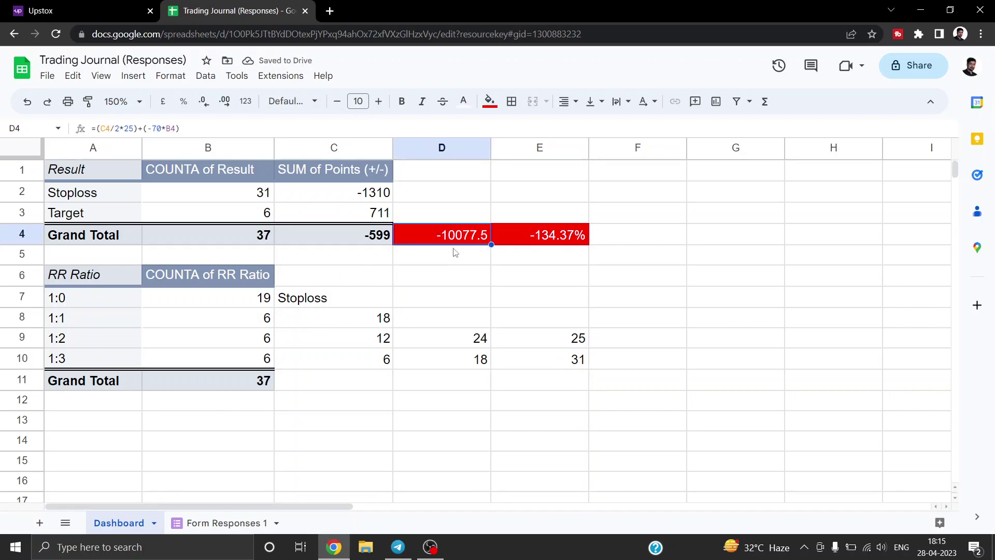
# - Clear all notes and figures in C7:E10 beside the RR Ratio table
pyautogui.click(472, 259)
pyautogui.press('Down')
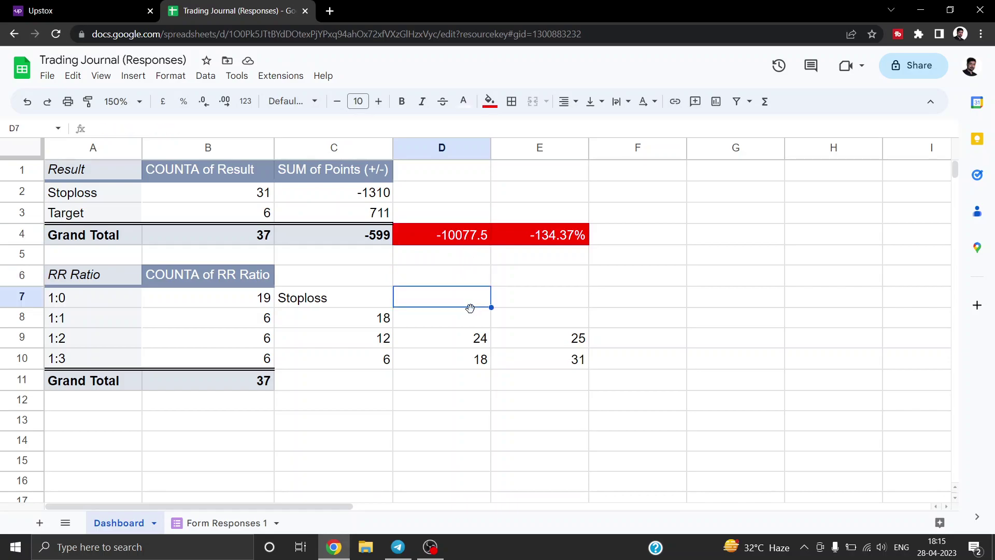
pyautogui.click(426, 378)
pyautogui.moveTo(340, 303); pyautogui.dragTo(546, 358)
pyautogui.press('Delete')
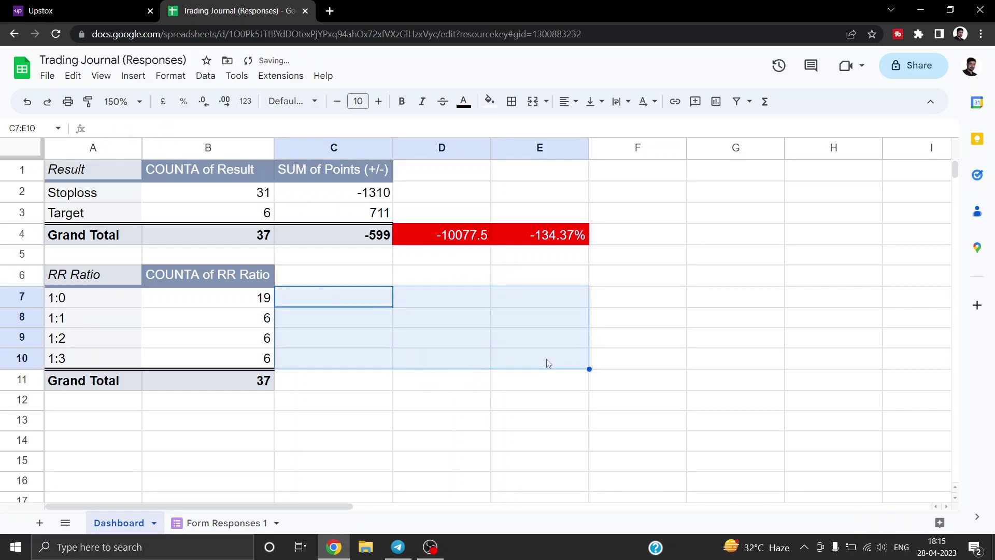
# - Select the 1:2 row's label and count, A9:B9, in the RR Ratio table for review
pyautogui.press('Left')
pyautogui.press('Right')
pyautogui.press('Right')
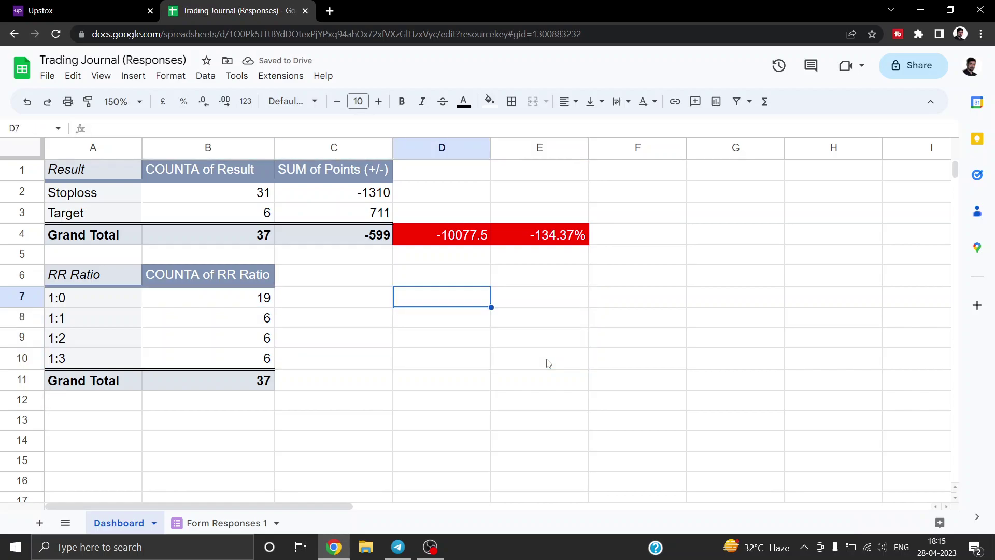
pyautogui.press('Down')
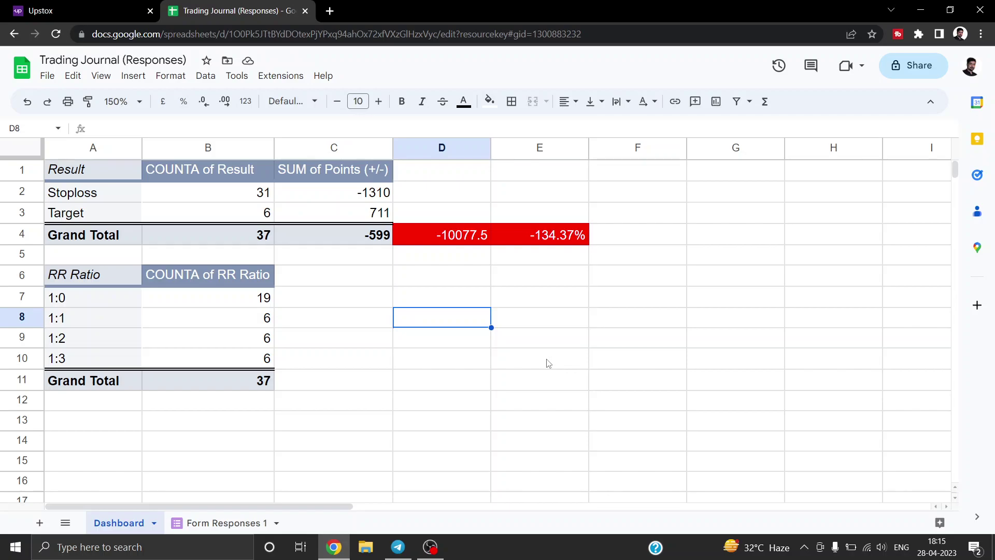
pyautogui.press('Left')
pyautogui.press('Left')
pyautogui.press('Left')
pyautogui.press('Down')
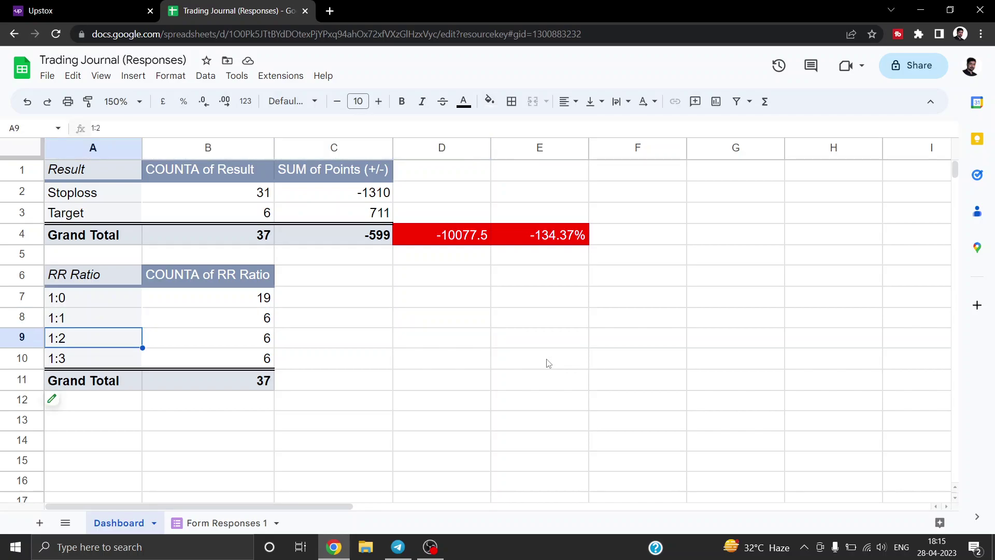
pyautogui.hotkey('shift', 'Right')
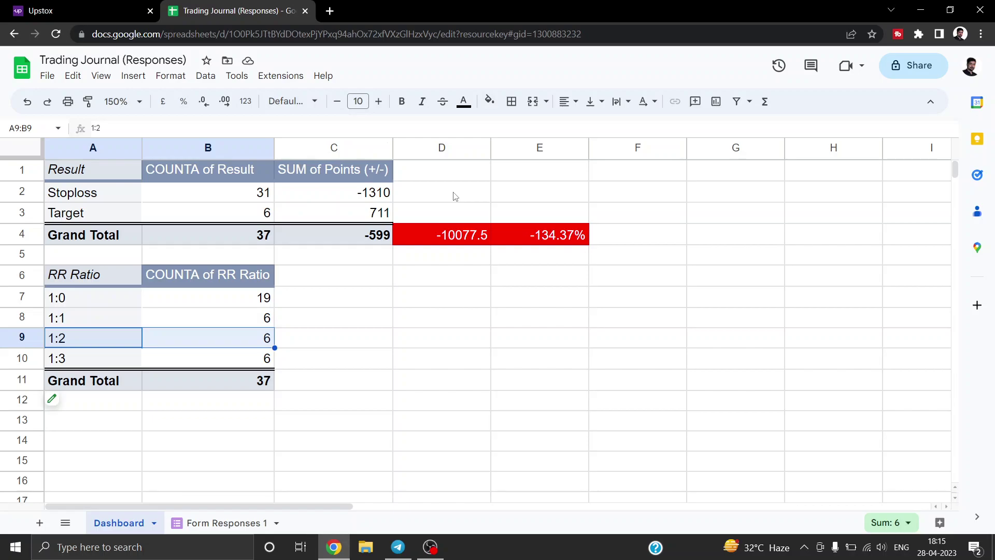
# - Calculate 37*70 with a formula in D8, and clear the cell again
pyautogui.click(414, 317)
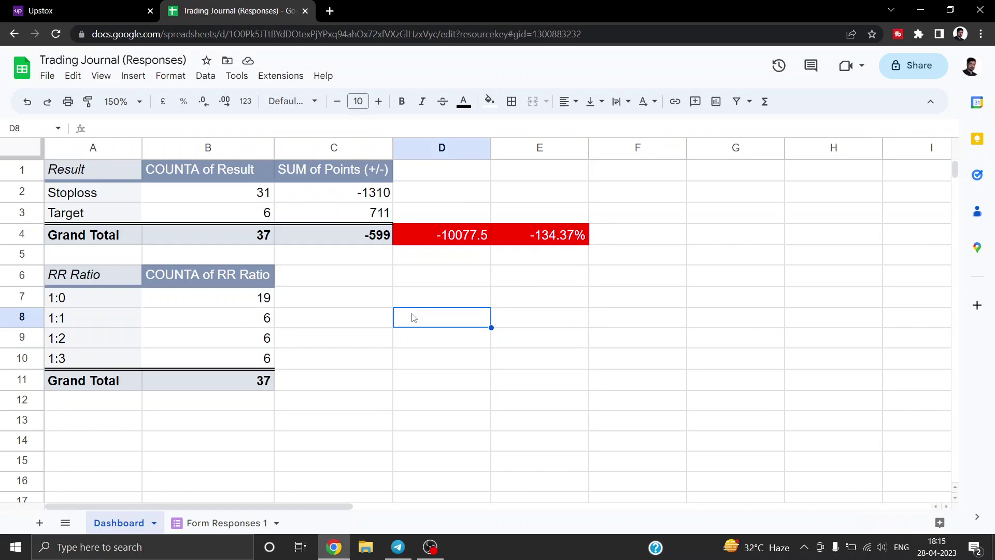
pyautogui.write('=3')
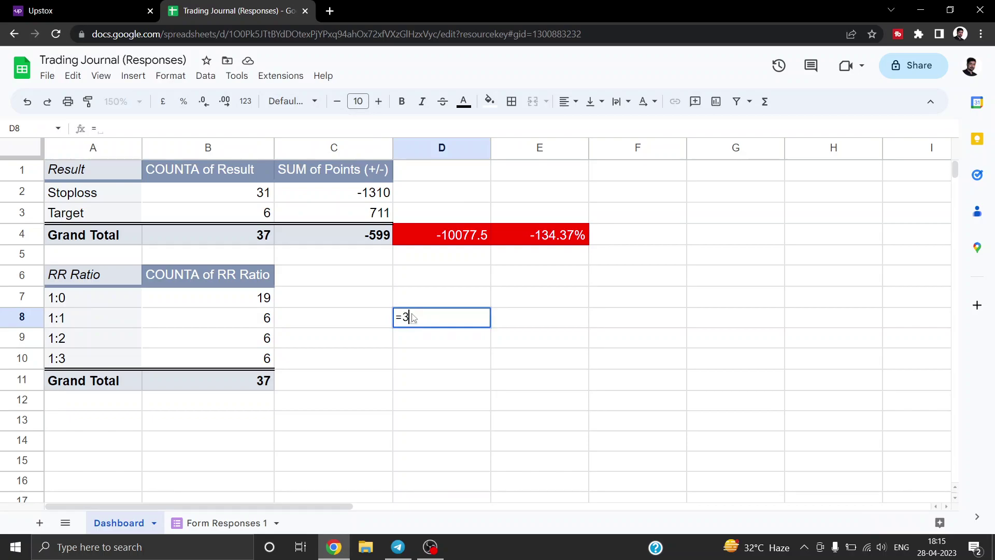
pyautogui.write('7*70')
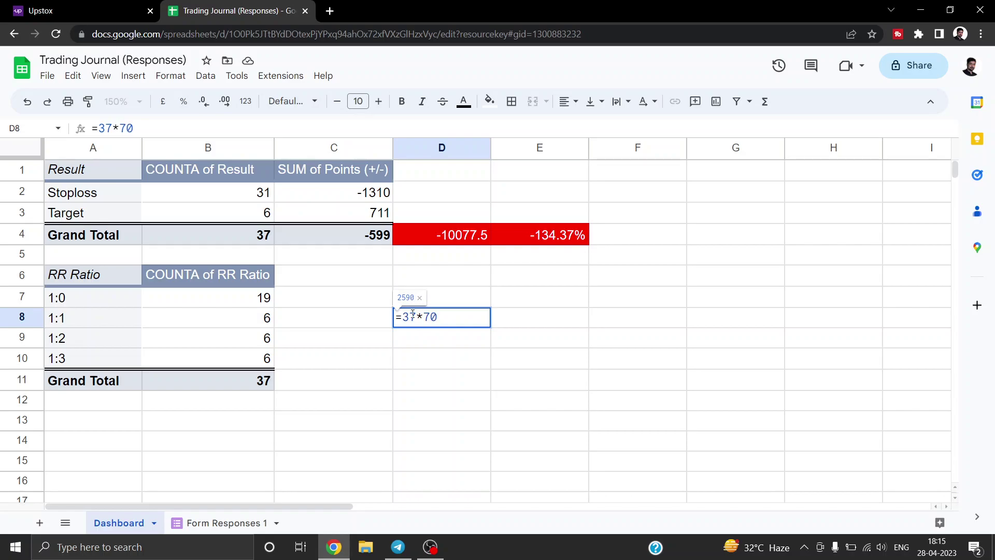
pyautogui.press('Return')
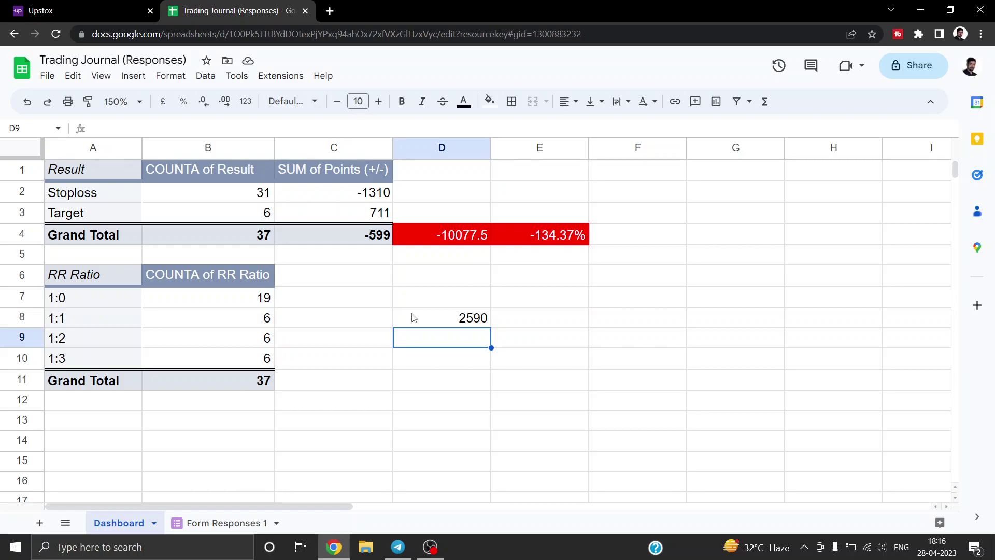
pyautogui.click(414, 318)
pyautogui.press('Delete')
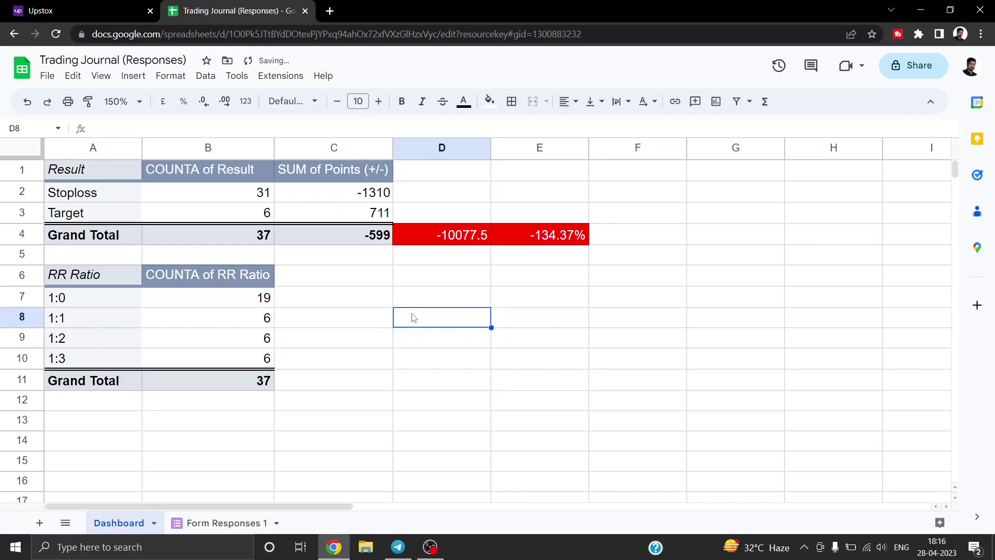
# - Review the 1:2 ratio row, and look through the individual trades on the Form Responses 1 sheet
pyautogui.press('Left')
pyautogui.press('Left')
pyautogui.press('Left')
pyautogui.press('Down')
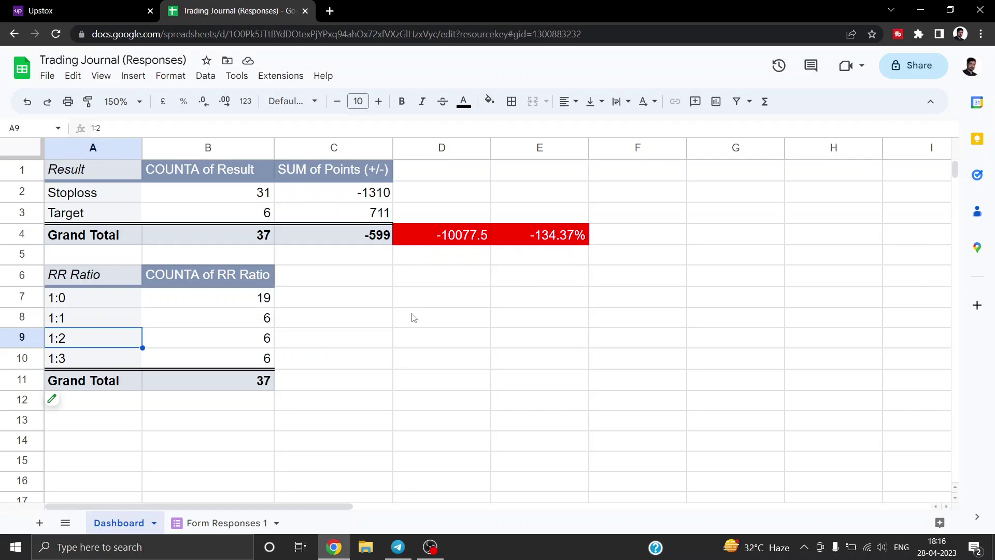
pyautogui.click(222, 523)
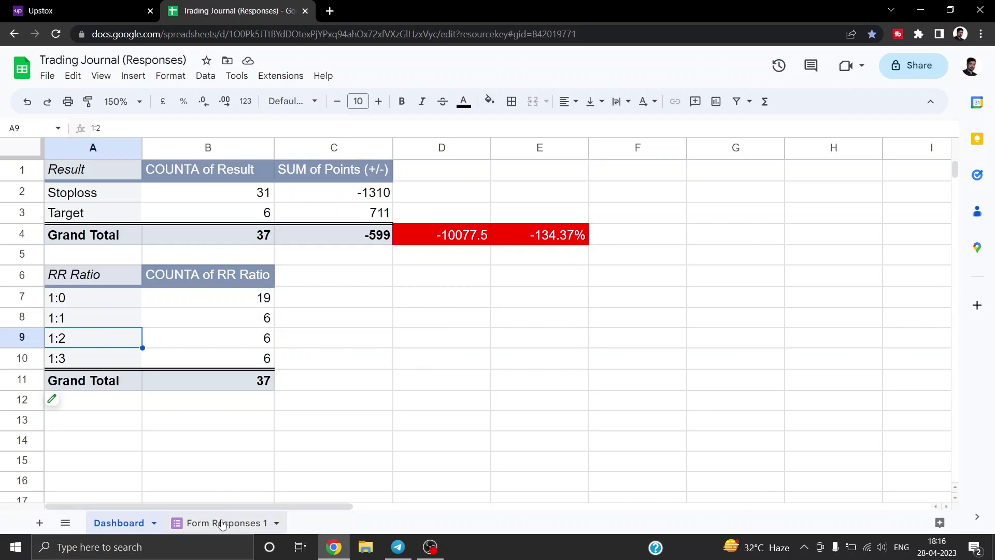
pyautogui.scroll(8, 245, 203)
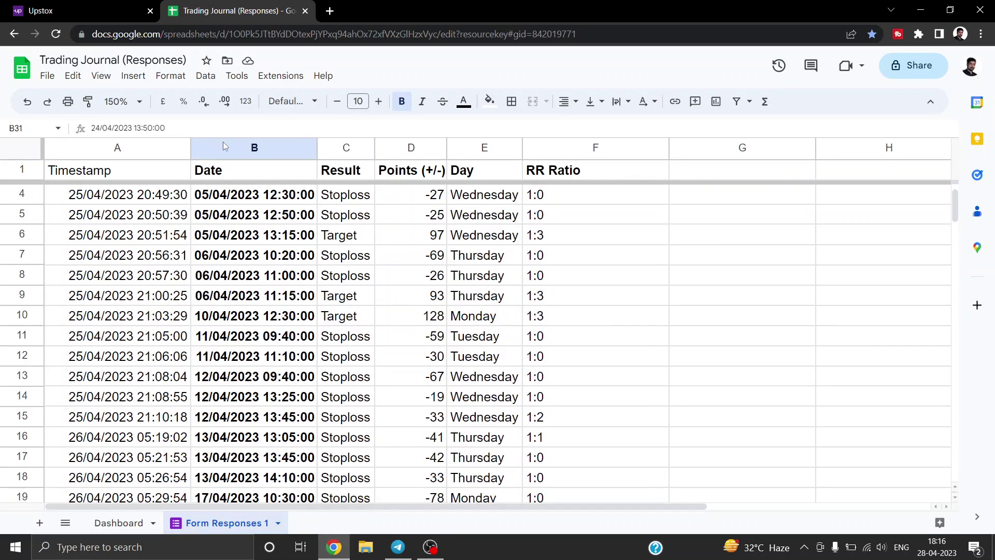
# - Switch to the Upstox tab, examine the Nifty Bank 5-minute chart around 28 April, and bring up the OBS window
pyautogui.click(139, 10)
pyautogui.moveTo(565, 221); pyautogui.dragTo(439, 230)
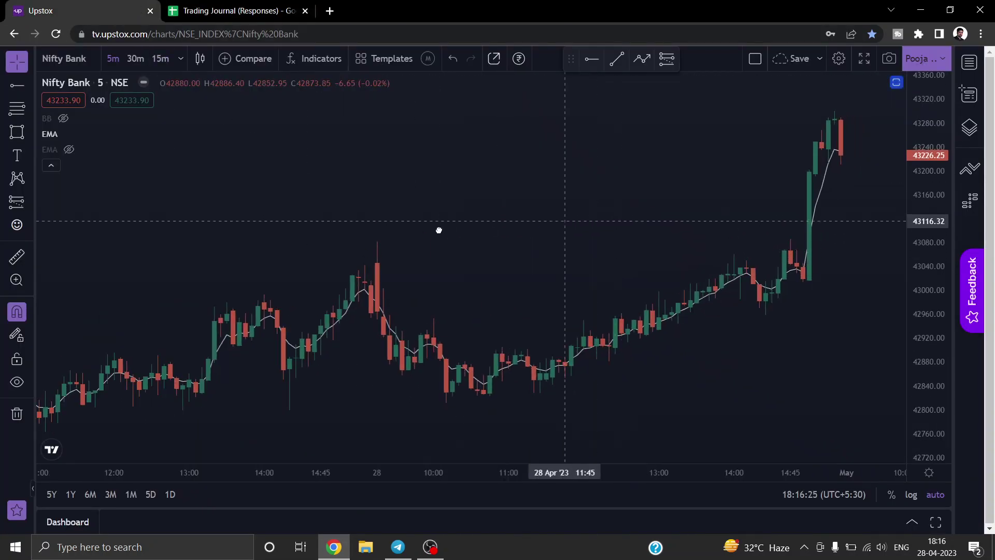
pyautogui.scroll(-3, 437, 229)
pyautogui.scroll(5, 379, 254)
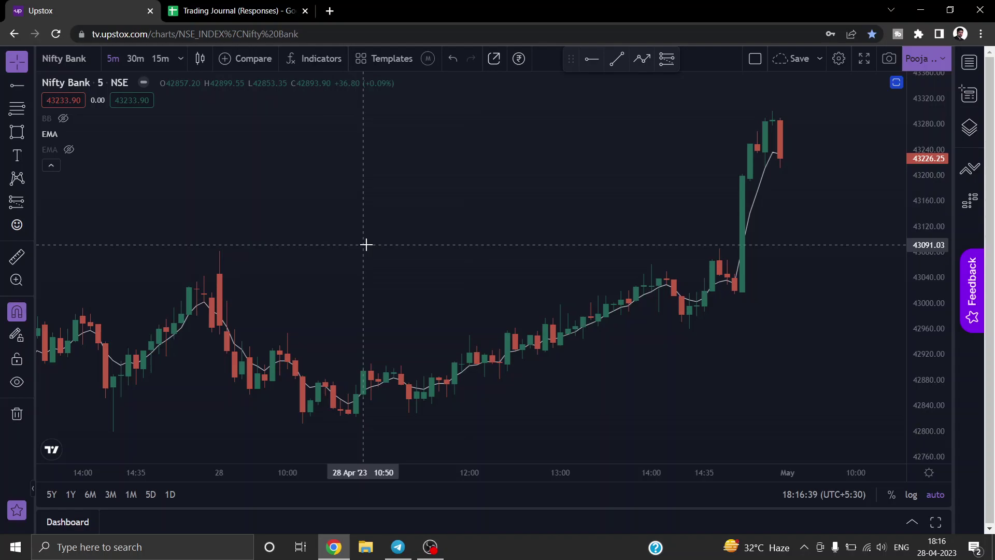
pyautogui.hotkey('alt', 'Tab')
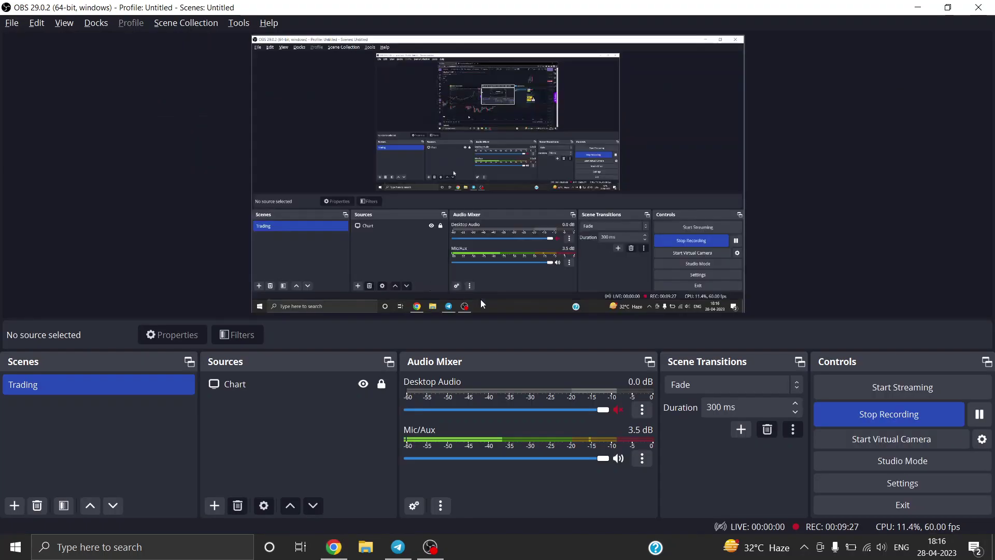